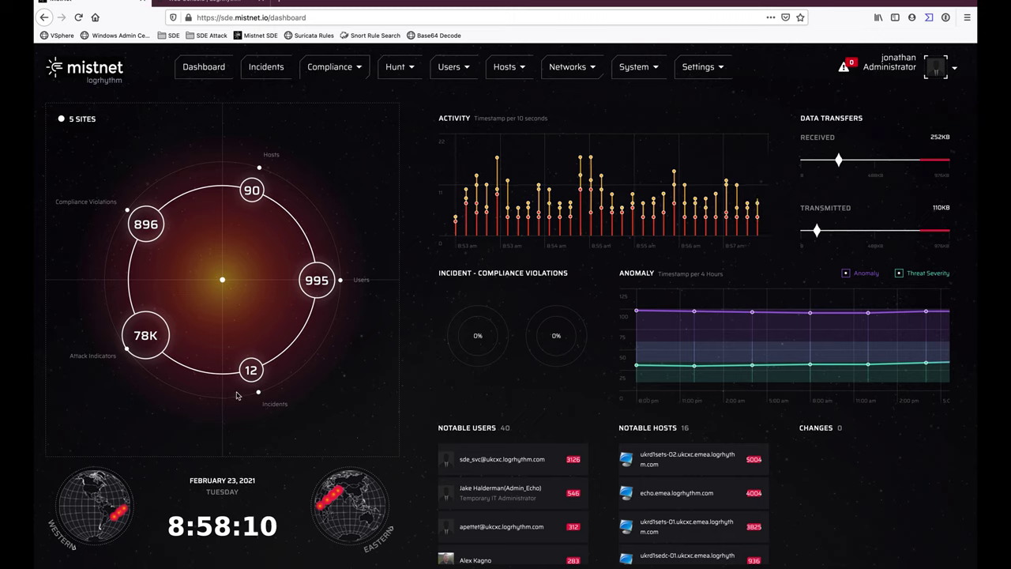
Step: Open the incidents list from the dashboard and review the reported incidents' categories, hosts, scores and summaries
click(252, 373)
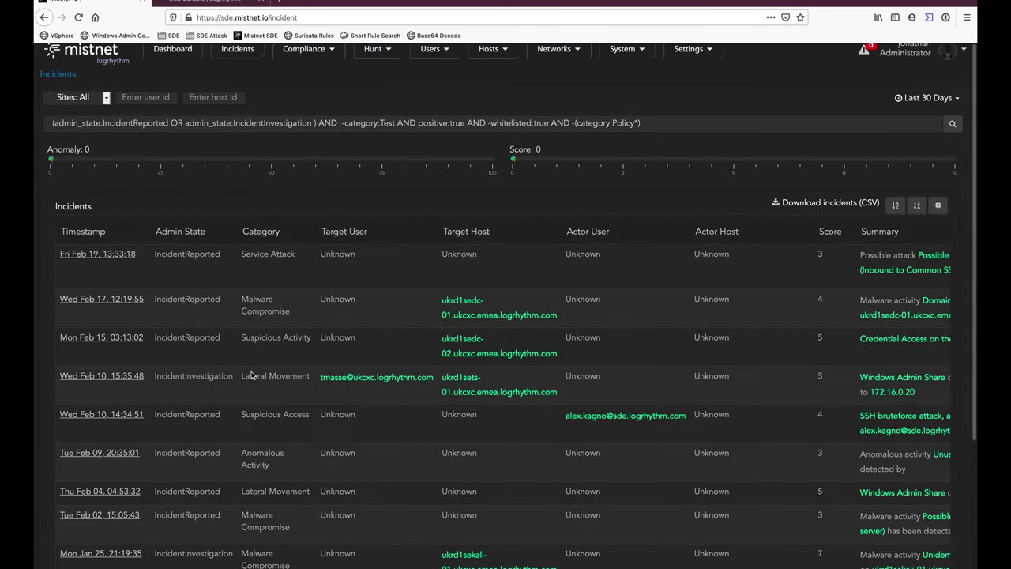
scroll(369, 365, down, 1)
scroll(369, 365, down, 1)
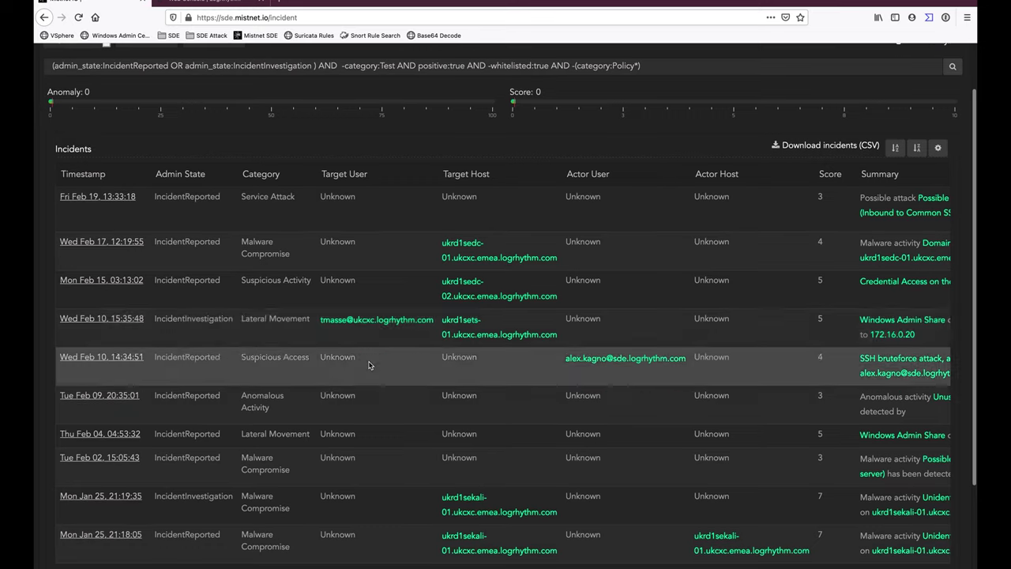
scroll(473, 284, right, 5)
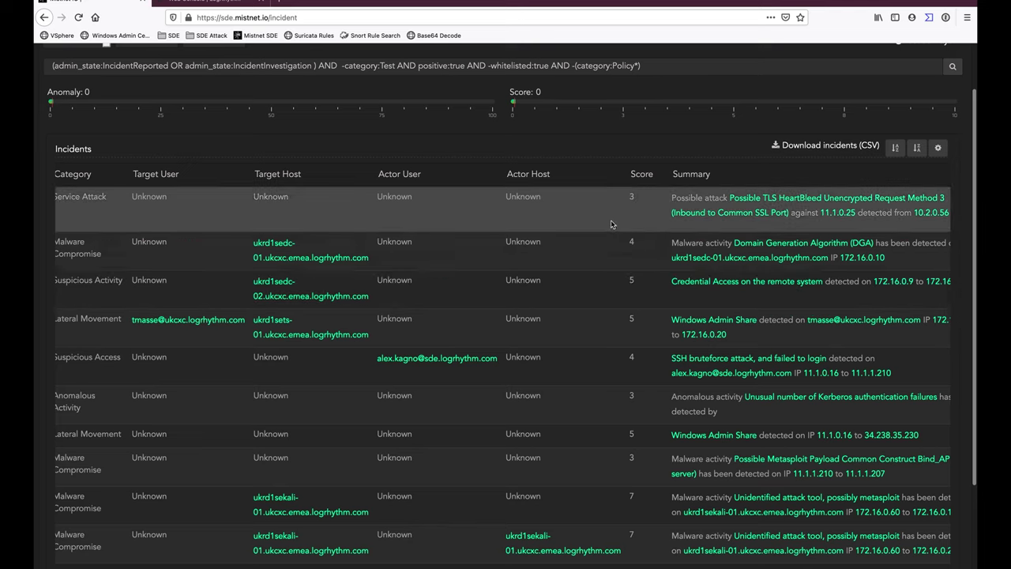
scroll(598, 288, down, 1)
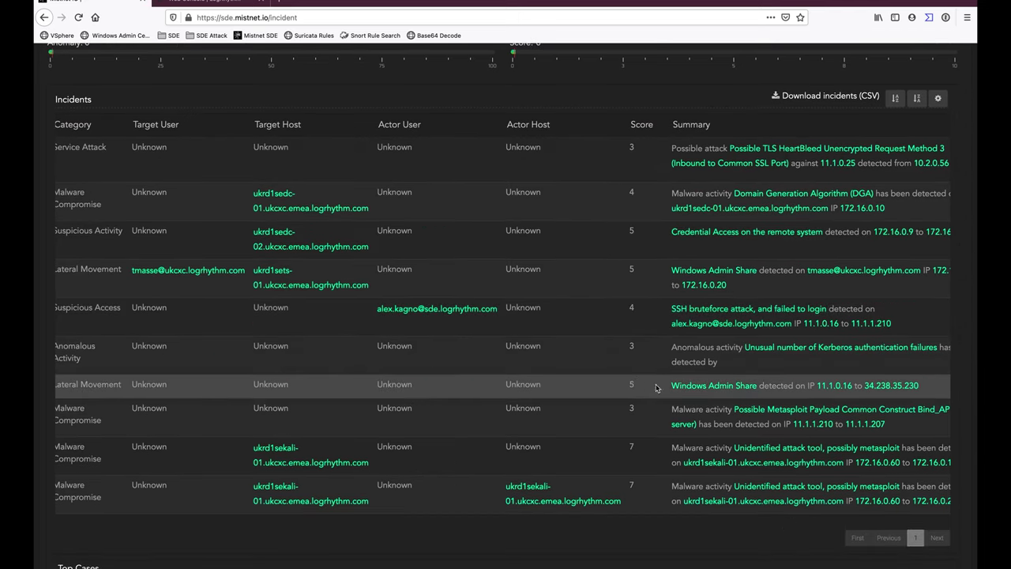
scroll(703, 395, left, 3)
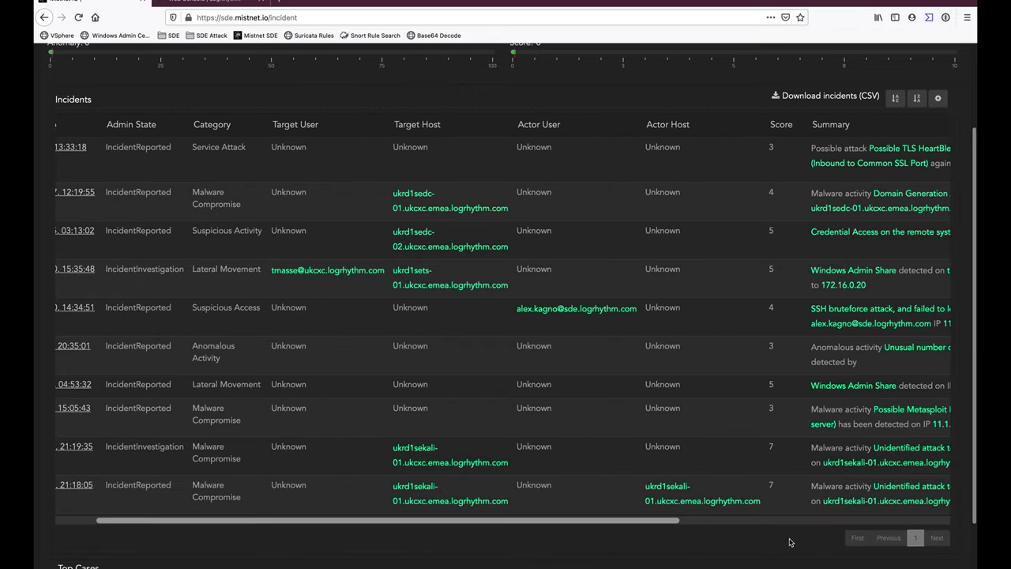
Step: Expand the Selected Cases section and open the Malware Compromise case about Backdoor family PCRat/Gh0st traffic
scroll(790, 541, down, 2)
click(942, 532)
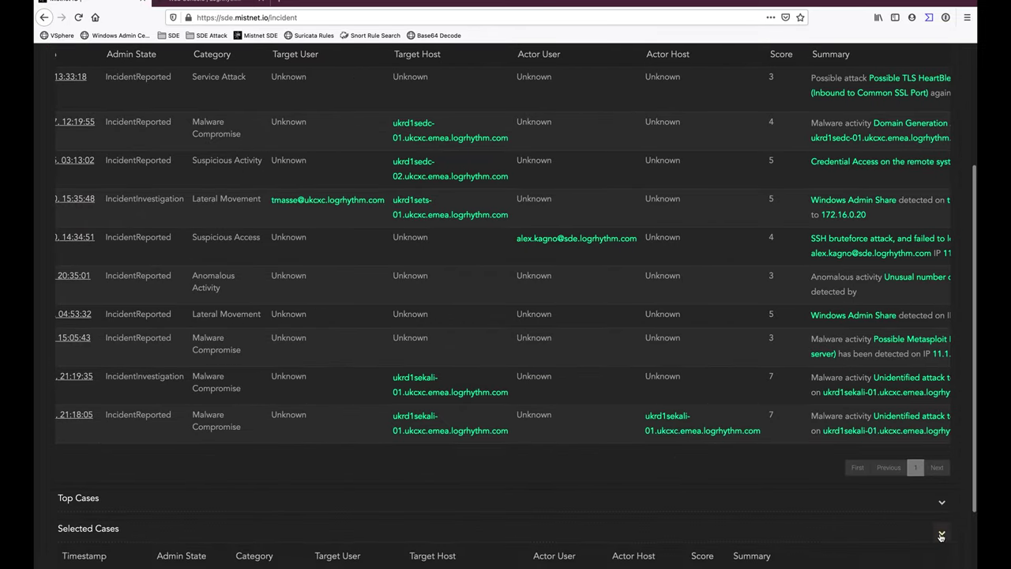
scroll(777, 515, down, 3)
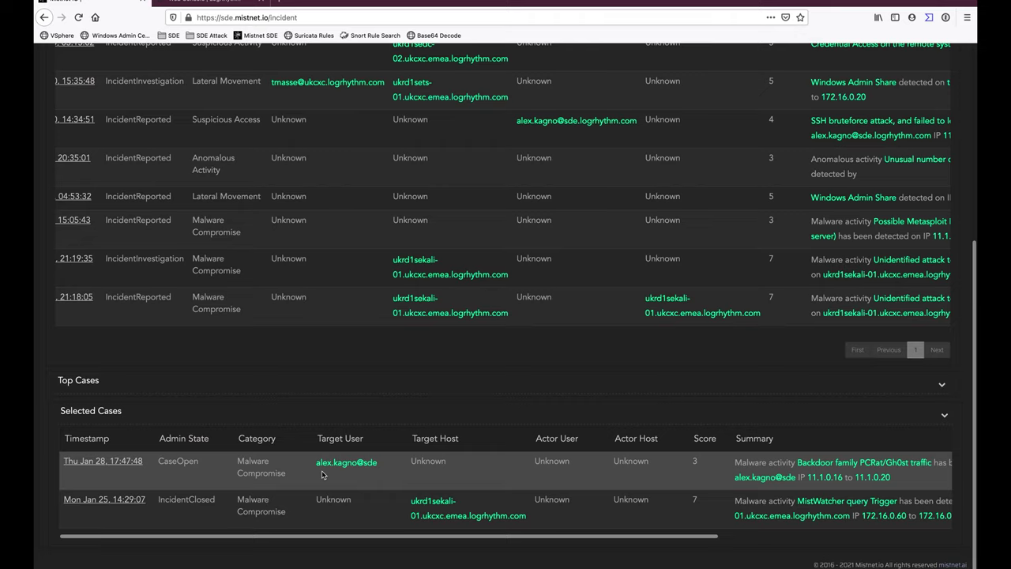
click(96, 464)
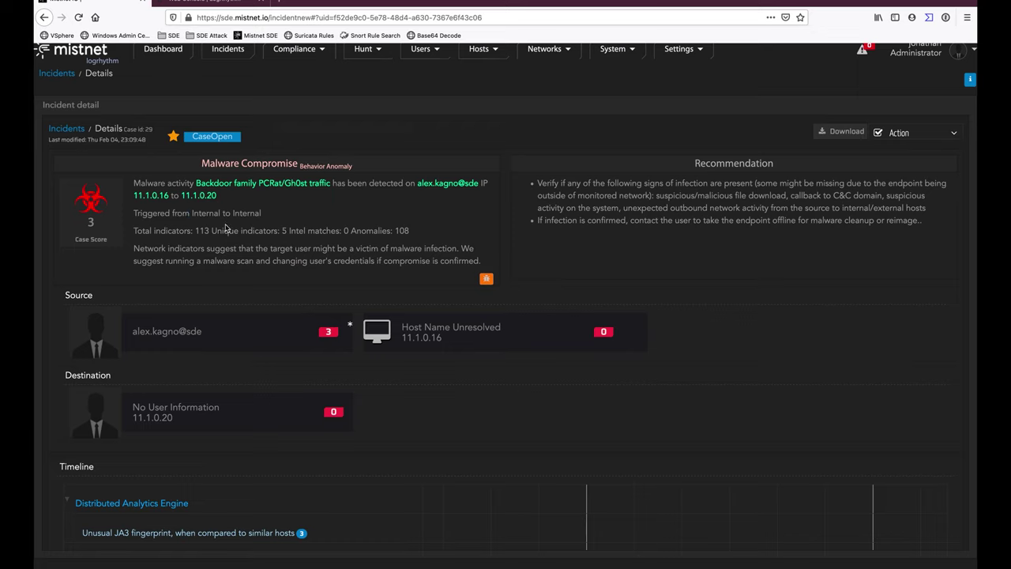
Step: Examine the total indicators, unique indicators and anomalies in the case's Malware Compromise summary
drag(212, 230, 137, 229)
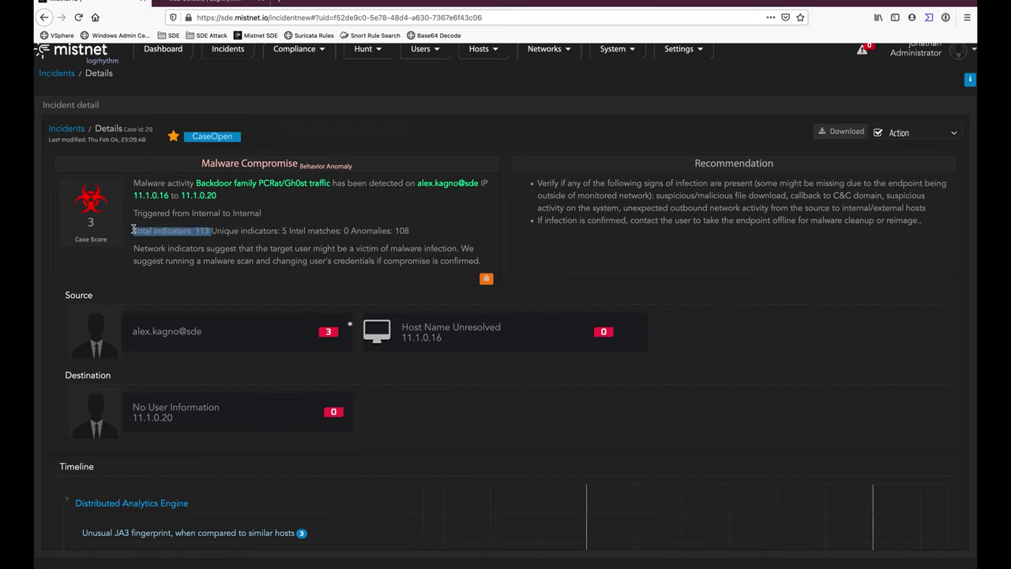
click(208, 215)
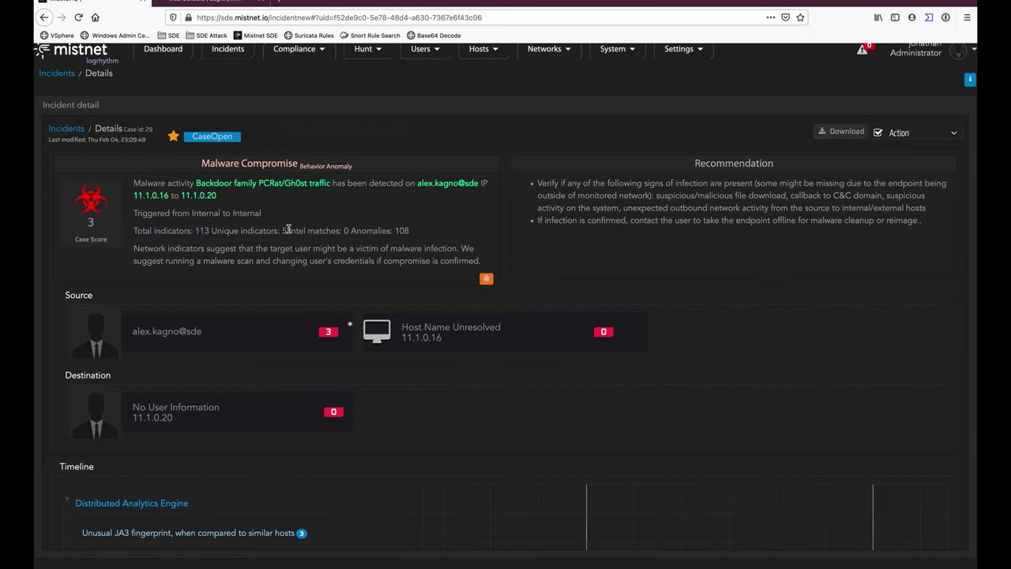
drag(290, 230, 213, 230)
drag(409, 231, 350, 231)
click(450, 202)
Step: Open the source user's details from the case and zoom the score chart to All
scroll(686, 266, down, 2)
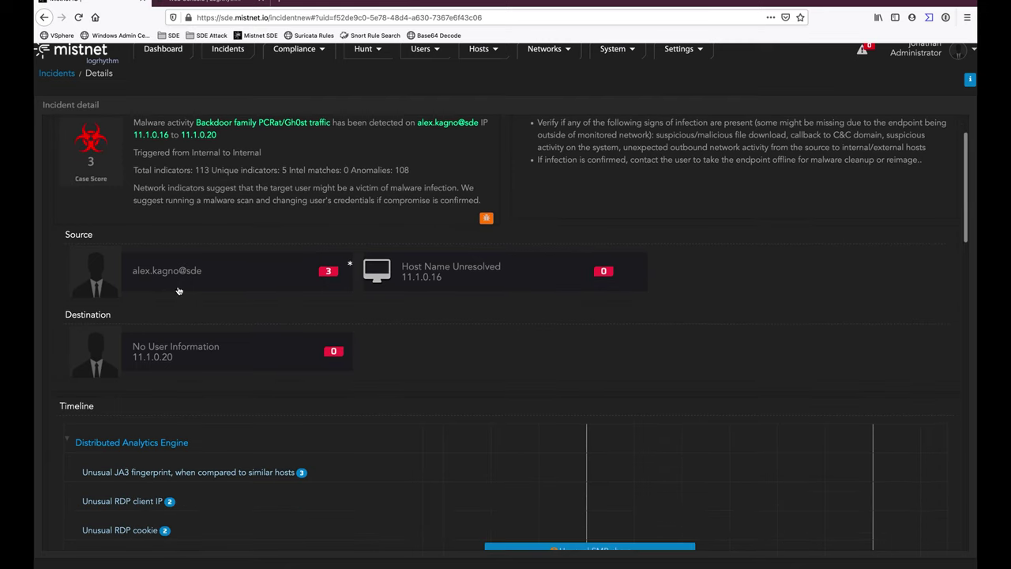
click(203, 273)
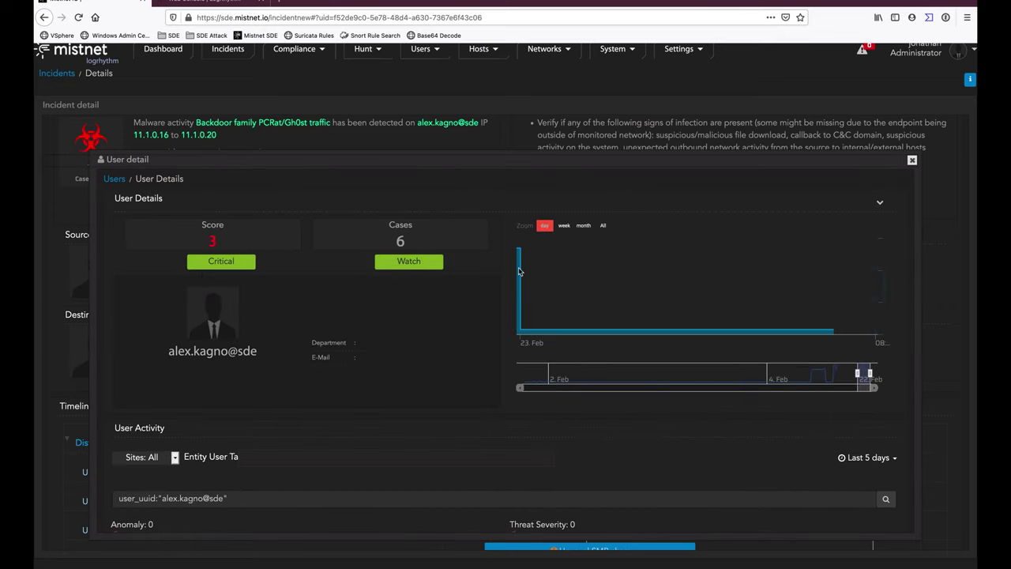
click(605, 226)
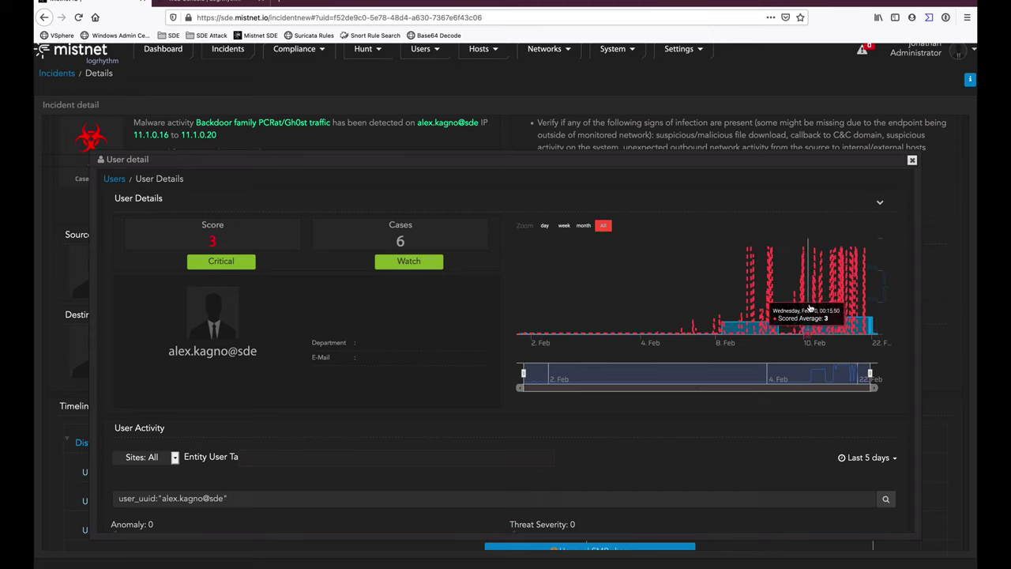
Step: Set the User Activity time range to Last 7 Days and check its data
scroll(901, 351, down, 2)
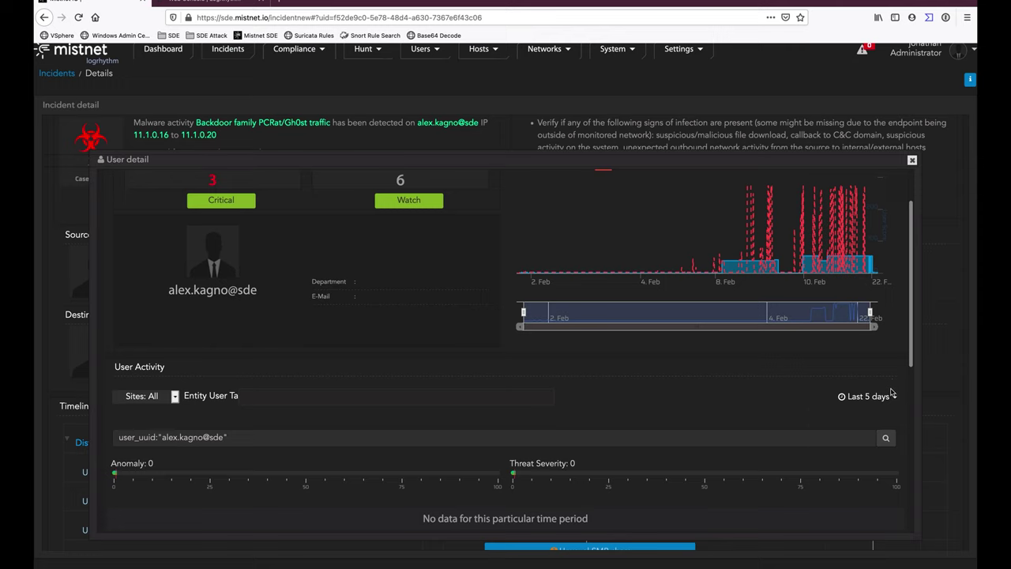
click(888, 396)
click(848, 491)
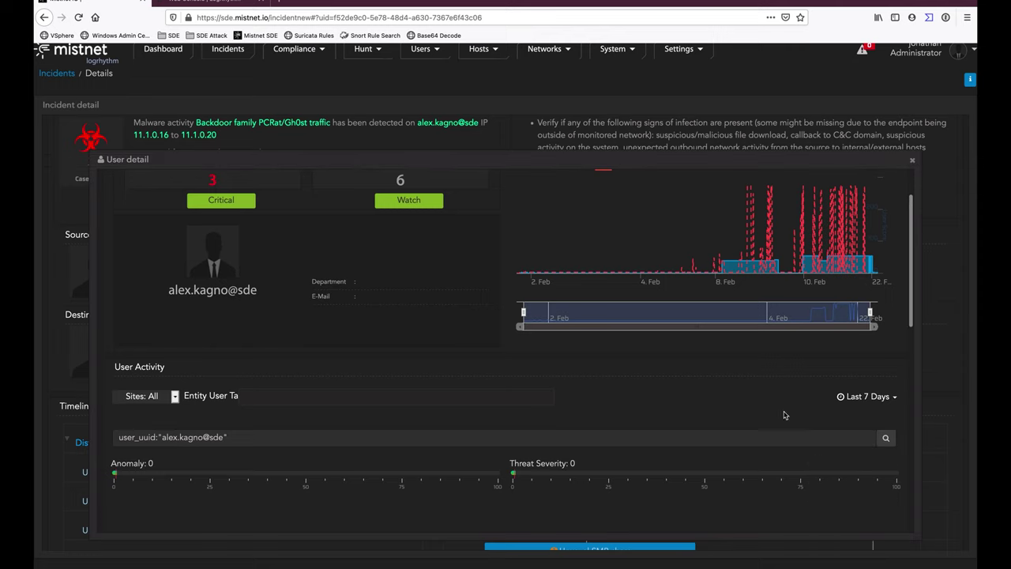
scroll(772, 394, down, 3)
scroll(773, 393, down, 3)
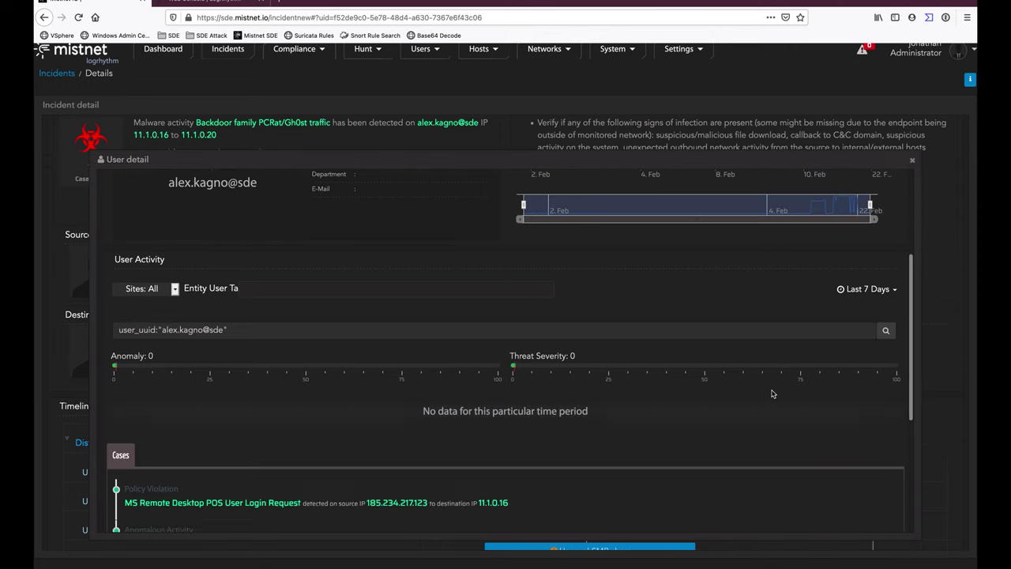
Step: Set the User Activity time range to Last 1 year and review the activity chart and first event entries
click(863, 254)
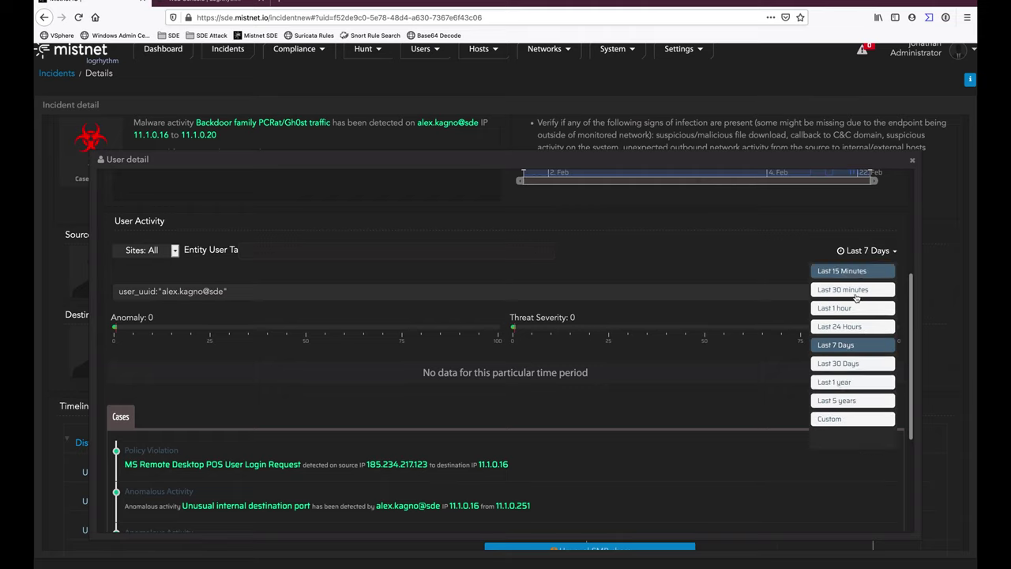
click(853, 385)
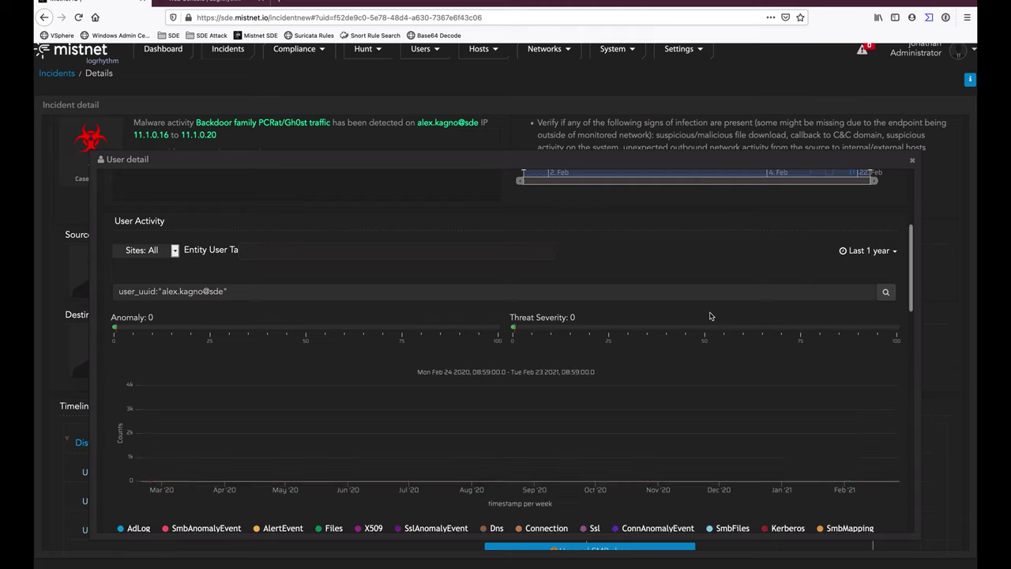
scroll(710, 316, down, 2)
scroll(709, 316, down, 3)
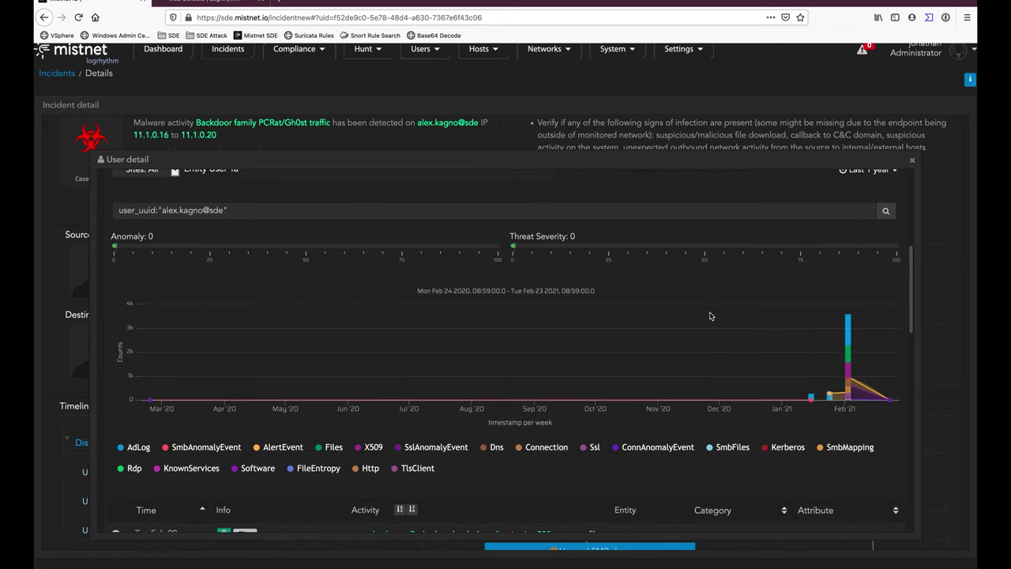
scroll(432, 454, down, 3)
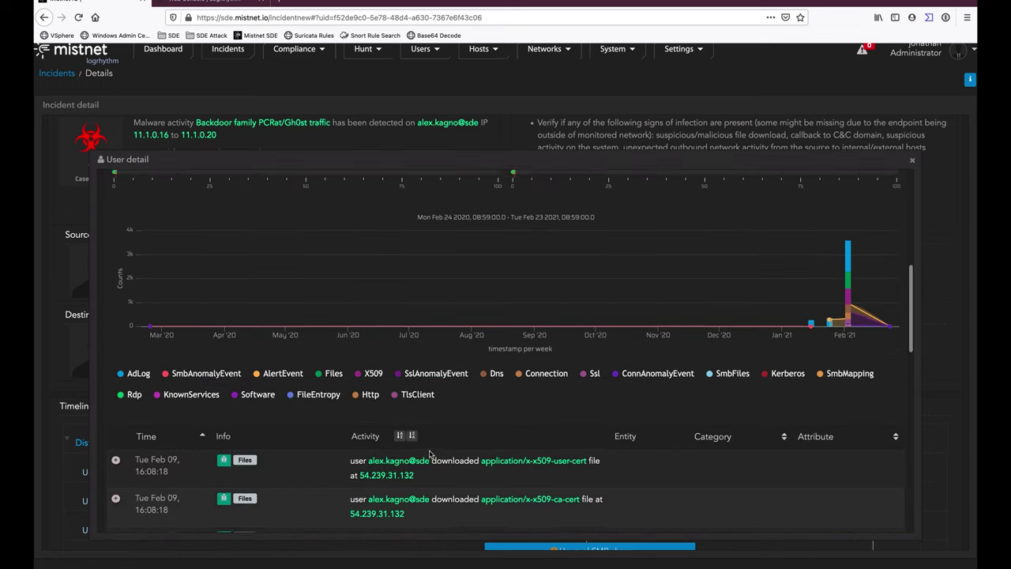
scroll(431, 454, down, 6)
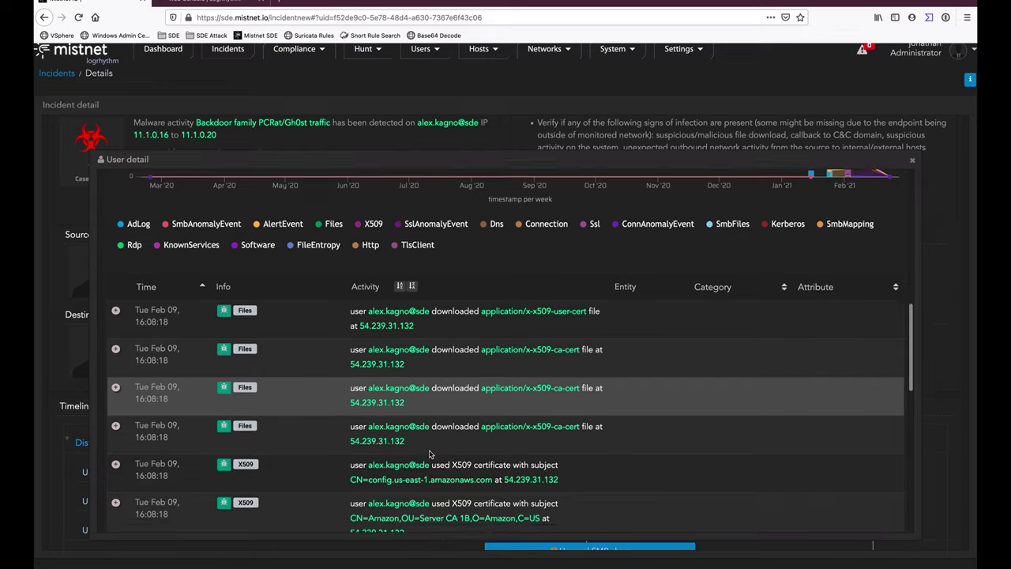
Step: Review the user's remaining activity entries, associated cases and score, and close the user details
scroll(431, 455, down, 1)
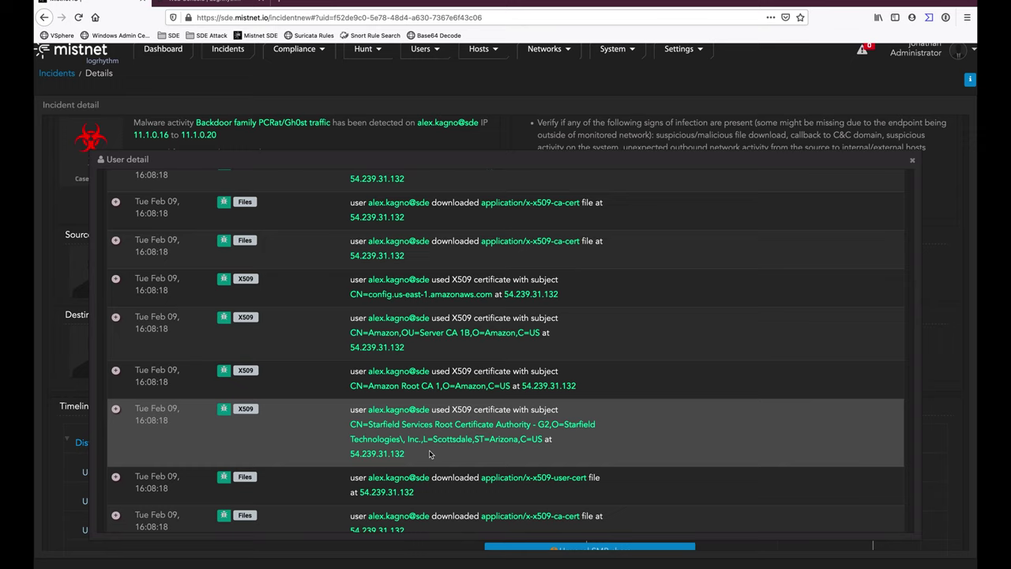
scroll(430, 454, down, 2)
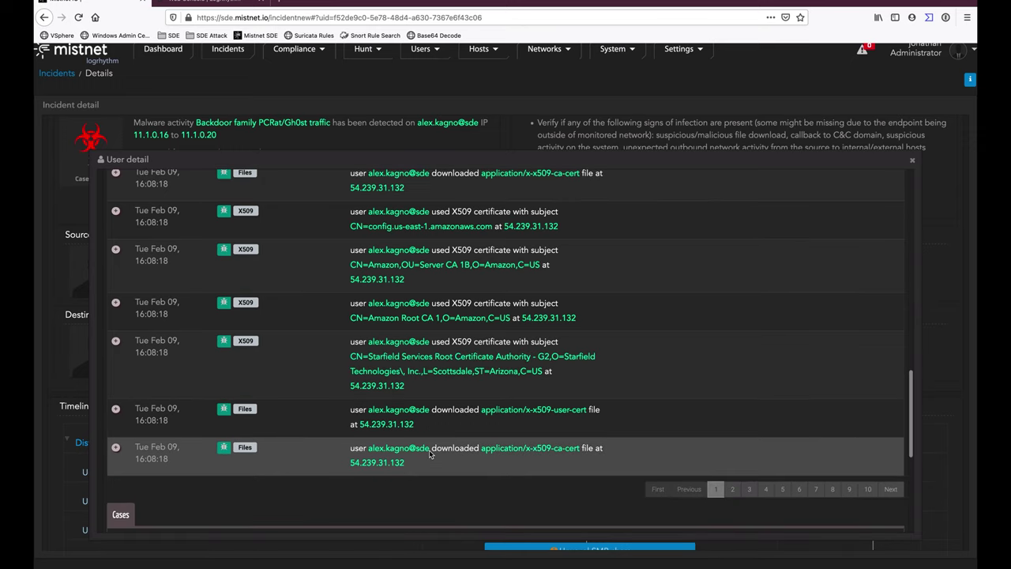
scroll(430, 454, down, 3)
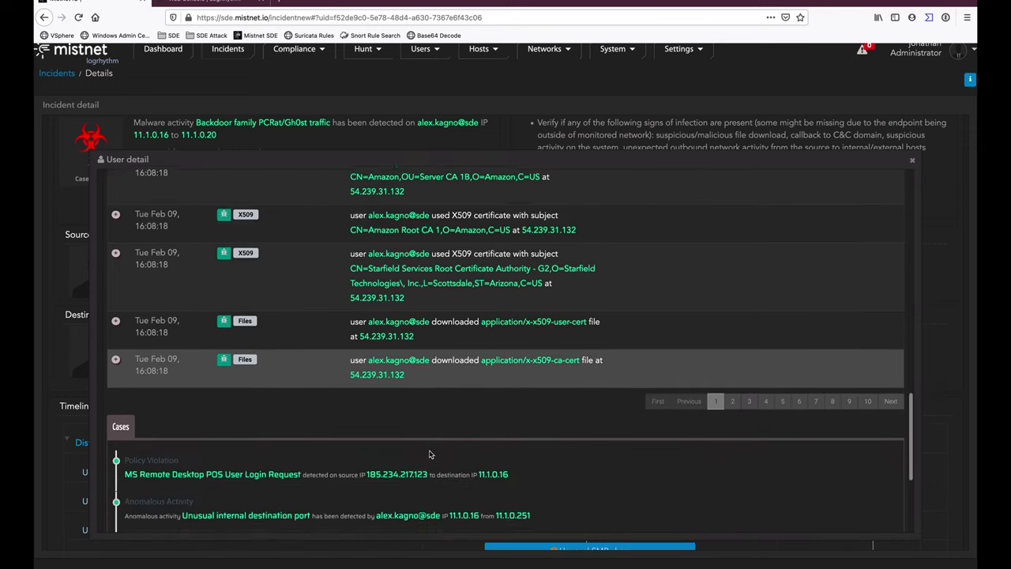
scroll(431, 454, down, 4)
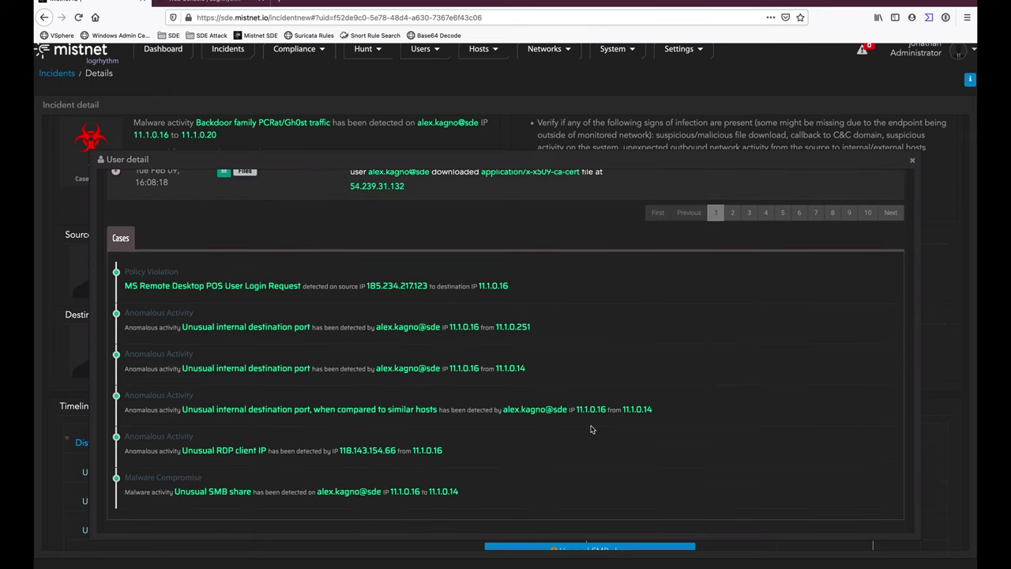
scroll(591, 428, down, 1)
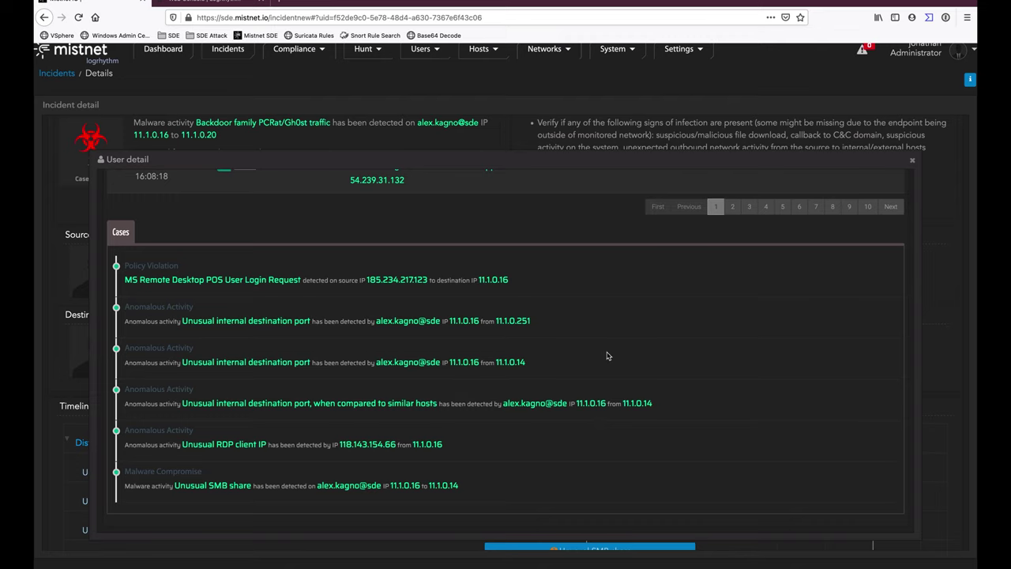
scroll(638, 318, up, 10)
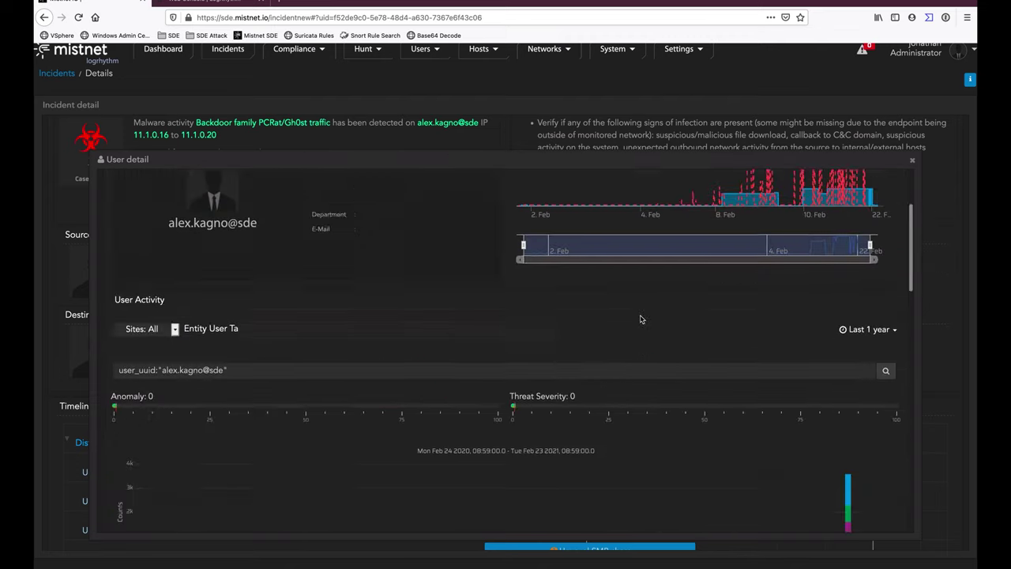
scroll(254, 186, up, 2)
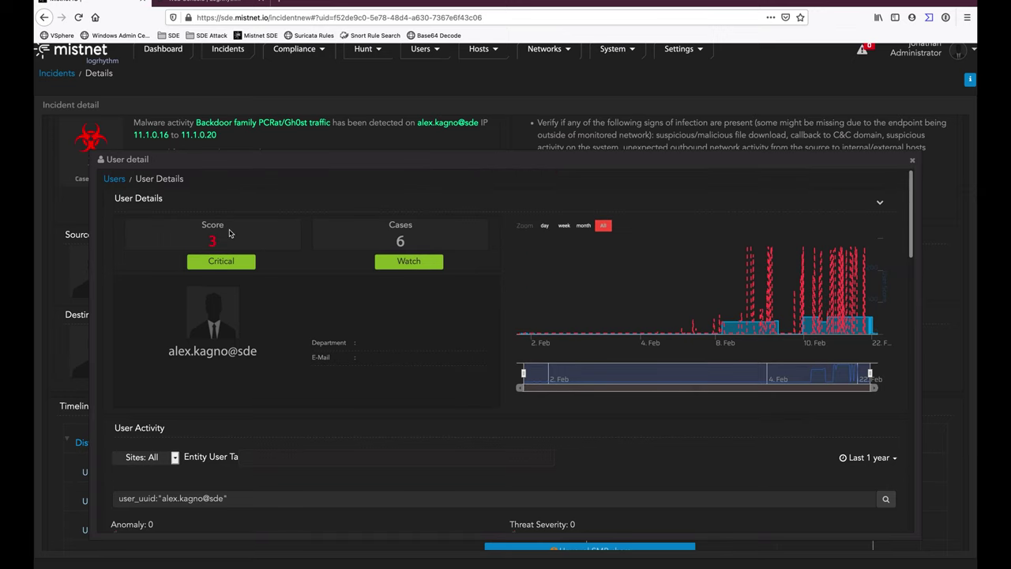
click(912, 160)
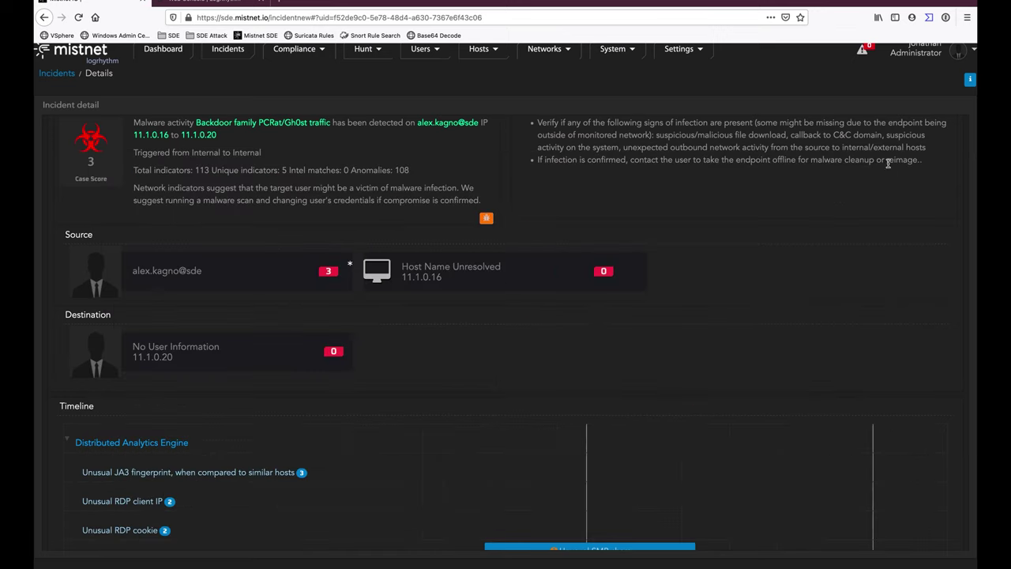
Step: Examine the case Timeline's Distributed Analytics Engine and Rules Engine detections
scroll(450, 334, down, 2)
scroll(450, 334, down, 4)
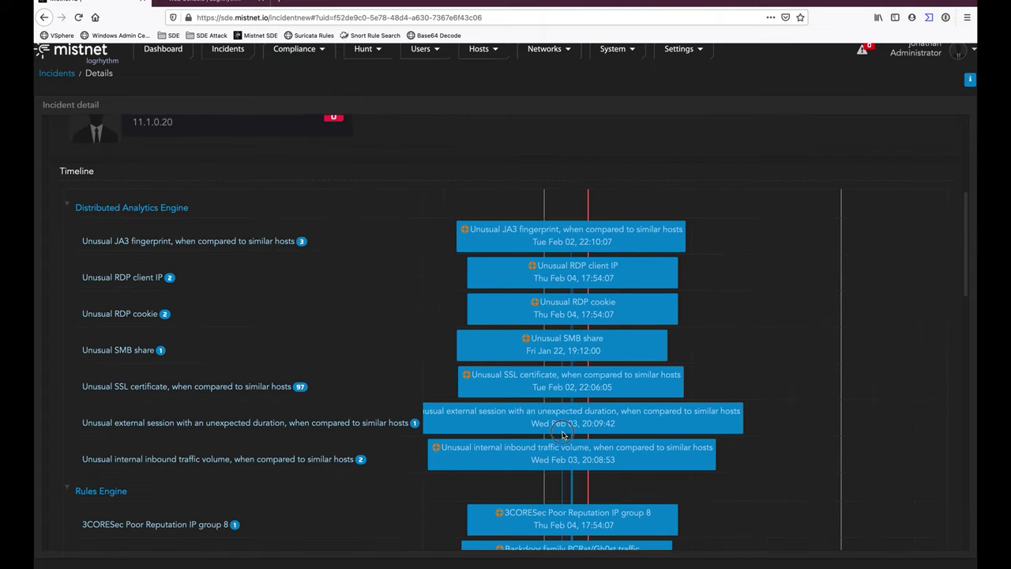
scroll(333, 423, down, 2)
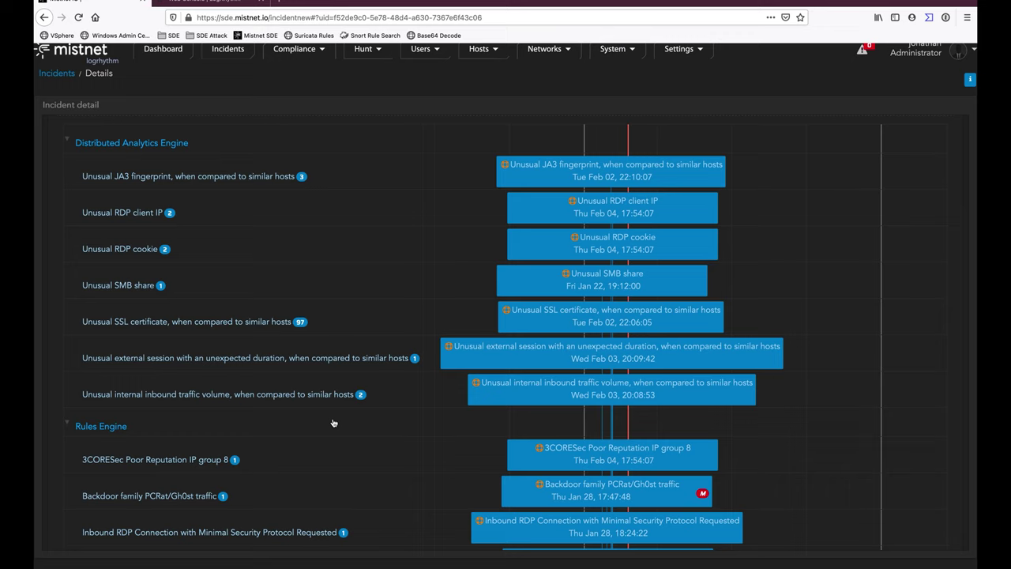
scroll(333, 423, down, 1)
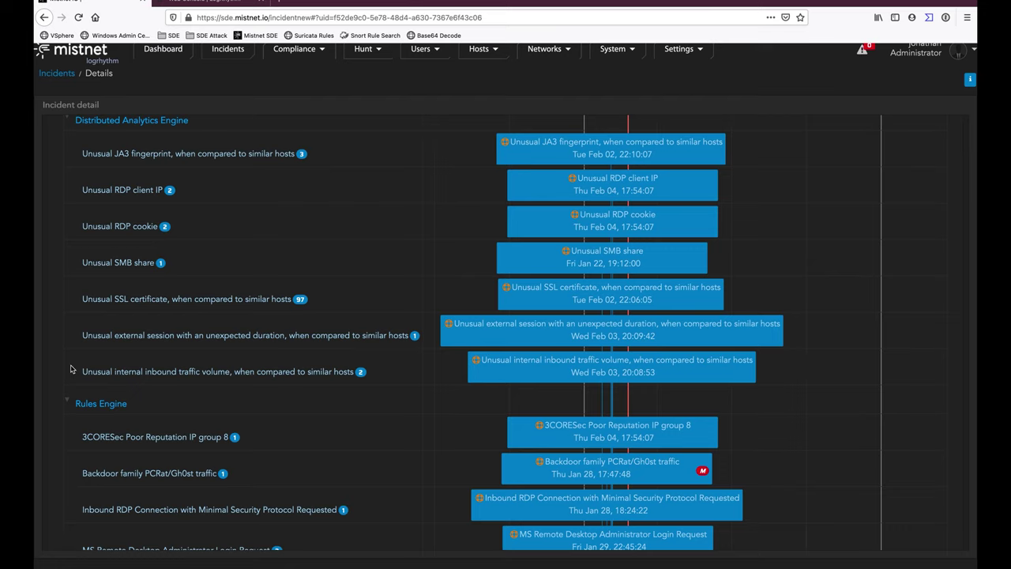
scroll(70, 369, down, 1)
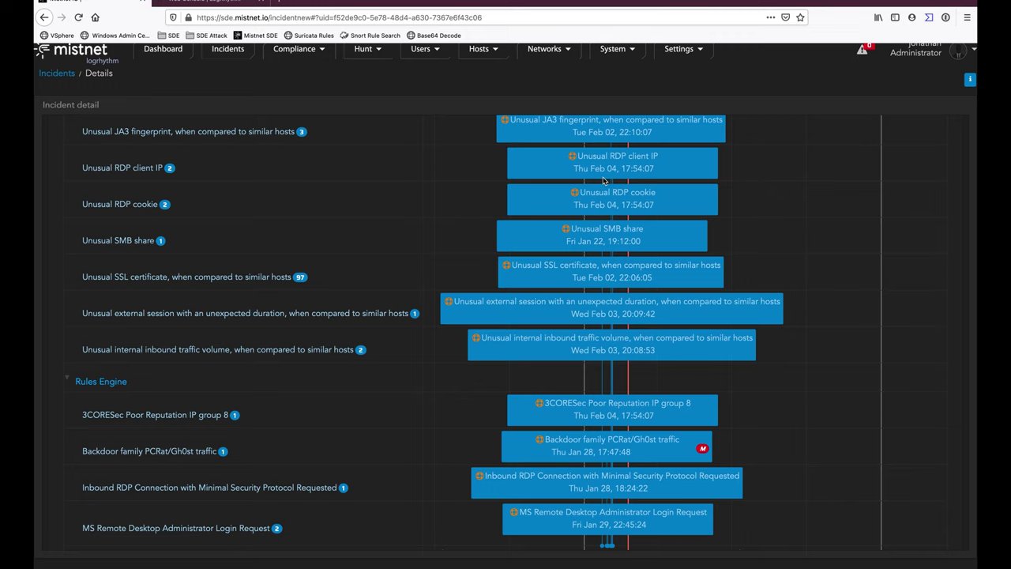
scroll(295, 267, down, 1)
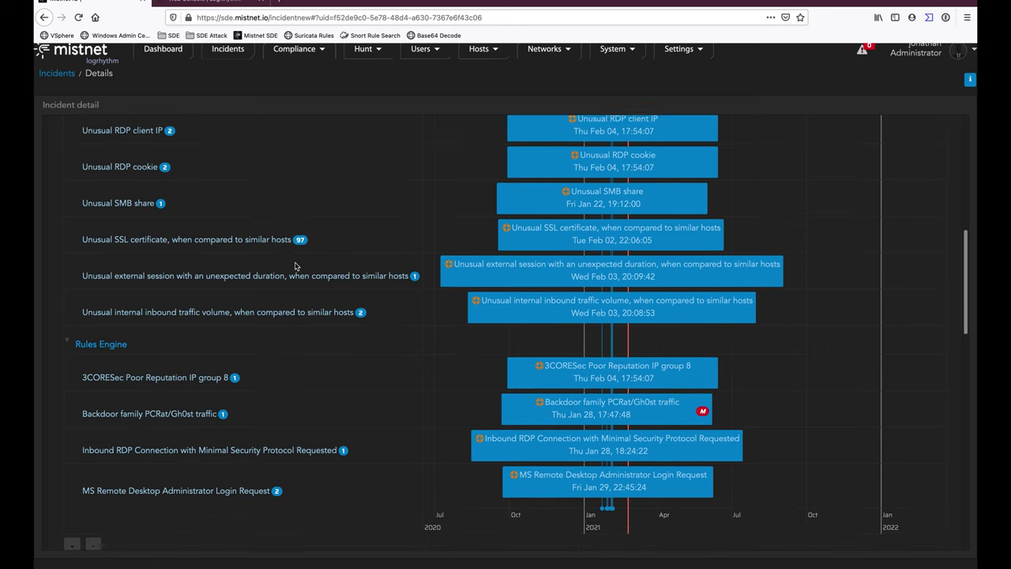
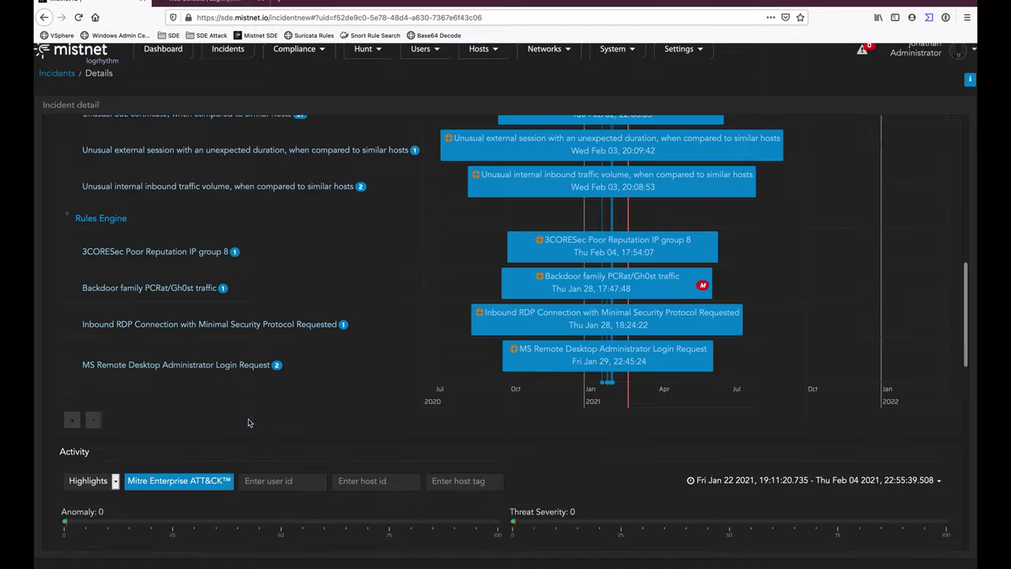
Step: Inspect the hex and text payloads of the Inbound RDP Connection with Minimal Security Protocol Requested alert in the case Activity
scroll(248, 418, down, 3)
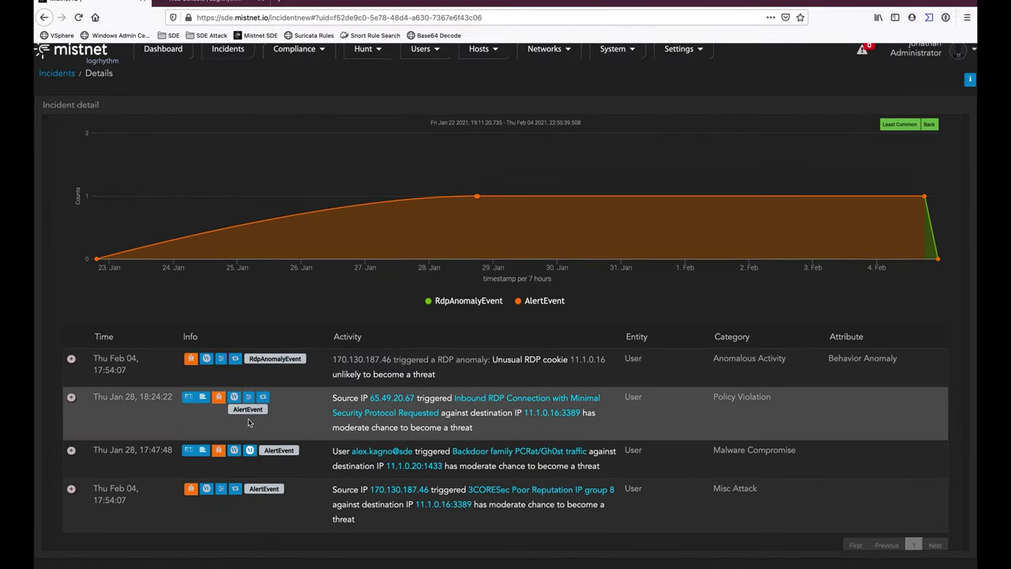
scroll(248, 423, up, 1)
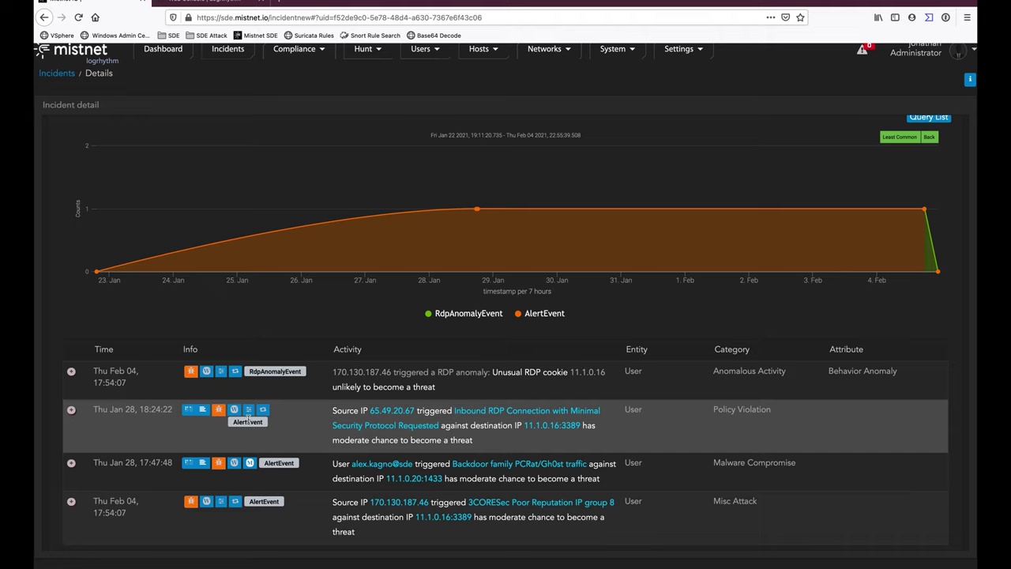
click(189, 414)
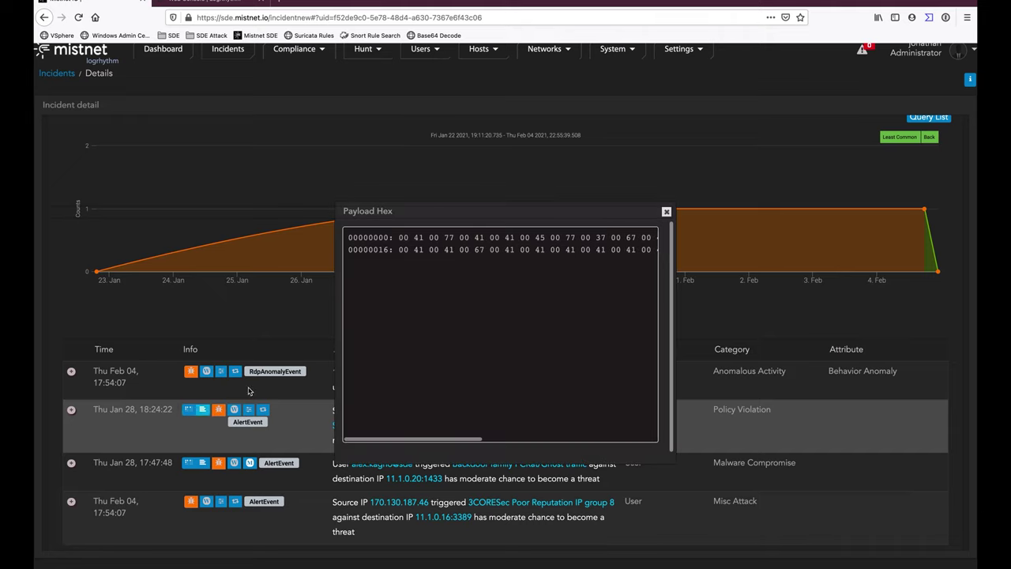
click(666, 211)
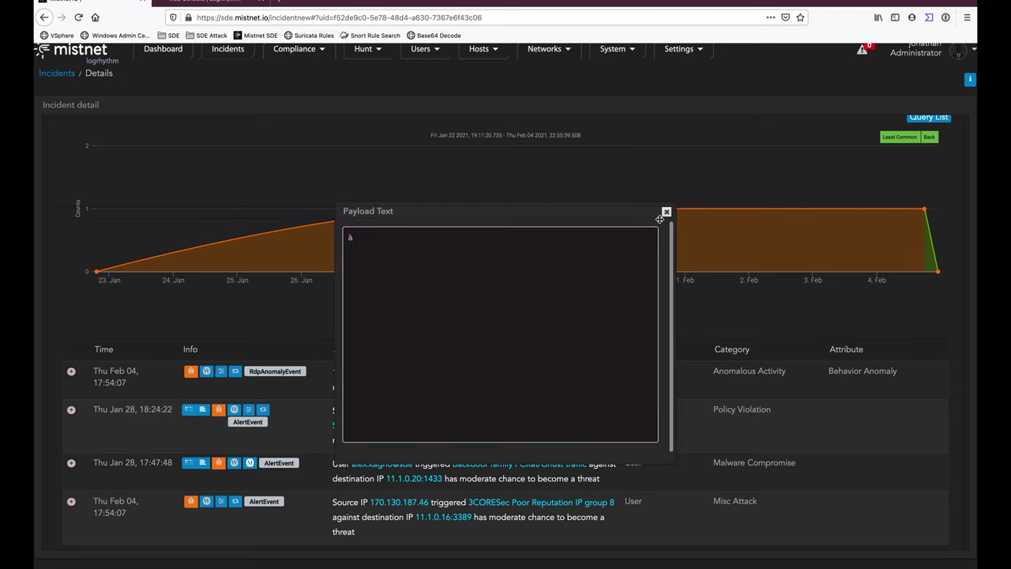
click(665, 211)
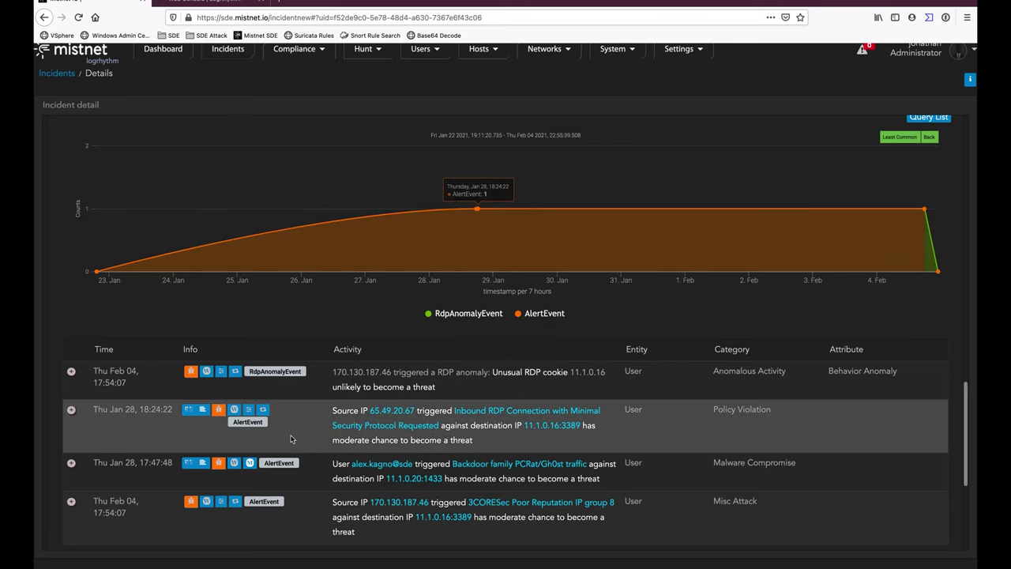
Step: Expand the Unusual RDP cookie event in the case Activity, examine its source, destination and field details, and collapse it
click(71, 371)
scroll(158, 465, down, 3)
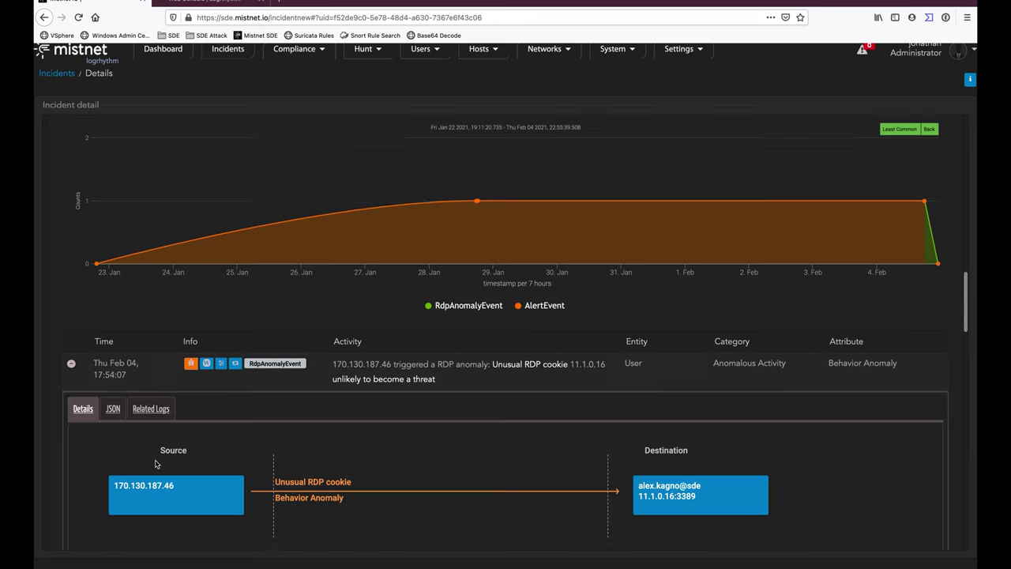
scroll(156, 465, down, 3)
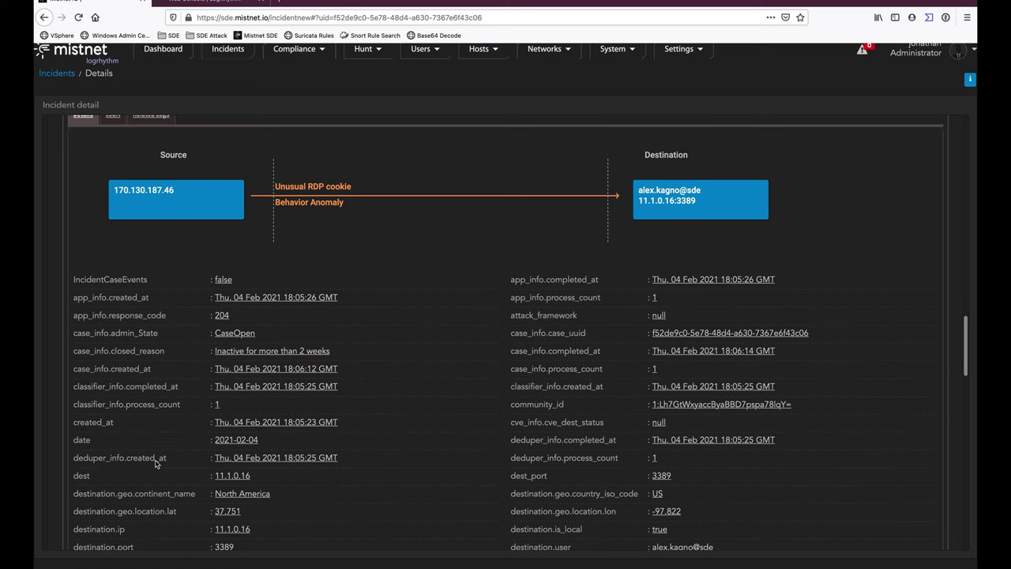
scroll(155, 465, down, 4)
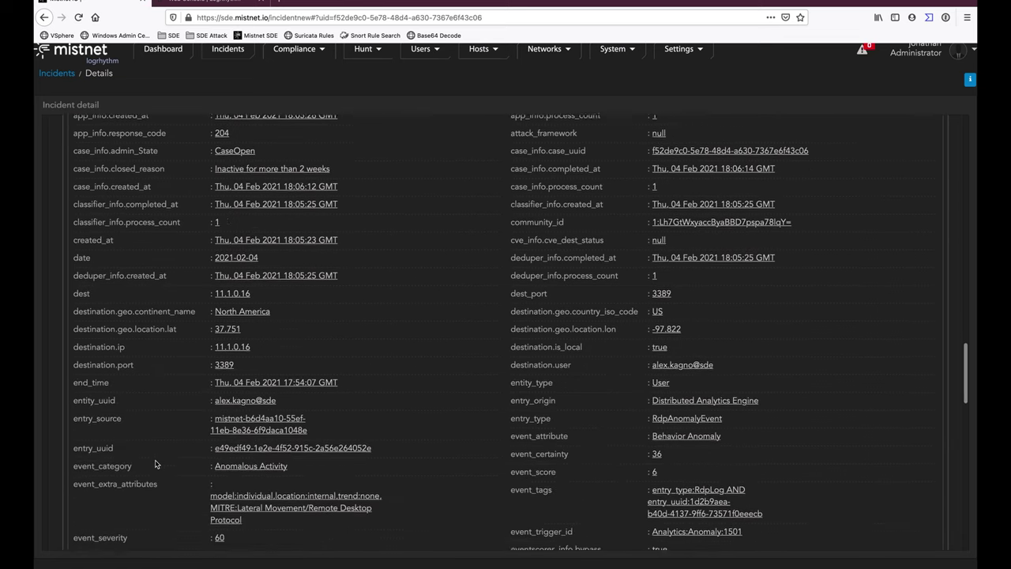
scroll(155, 464, up, 8)
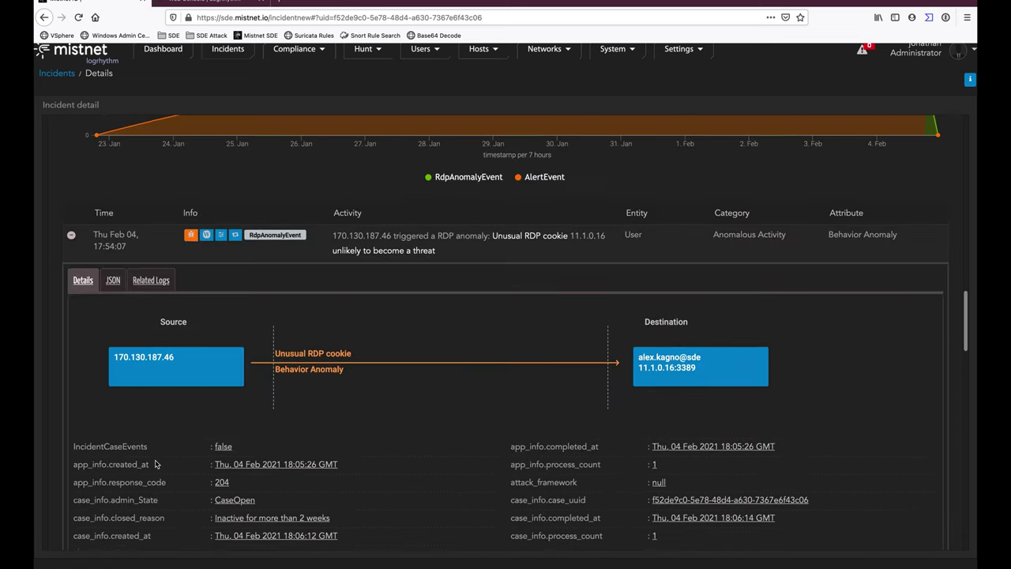
click(71, 238)
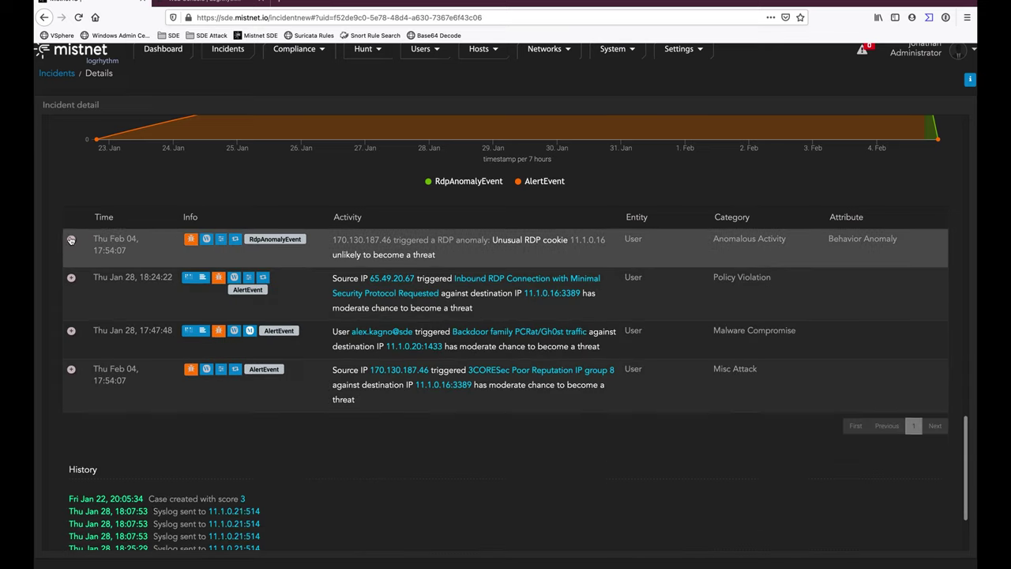
Step: Switch the case Activity filter from Highlights to All and review the listed anomaly and alert events
scroll(70, 240, up, 3)
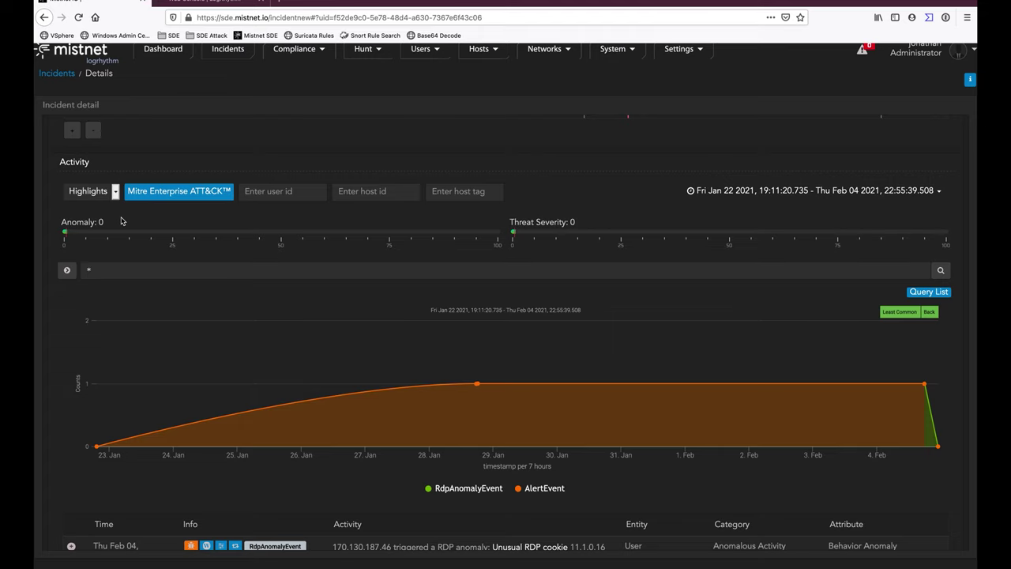
scroll(121, 221, down, 4)
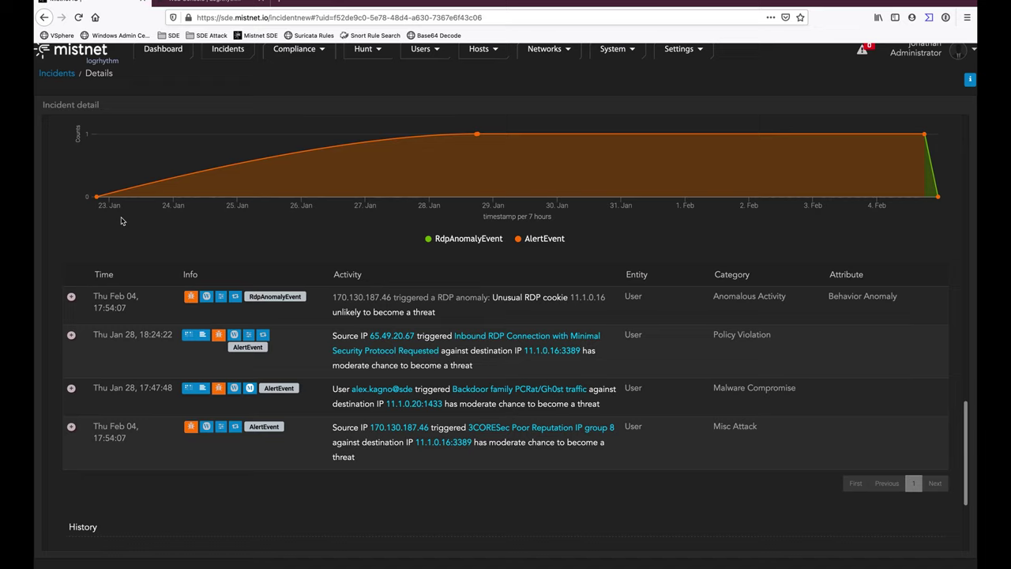
scroll(121, 221, up, 5)
click(116, 224)
click(96, 210)
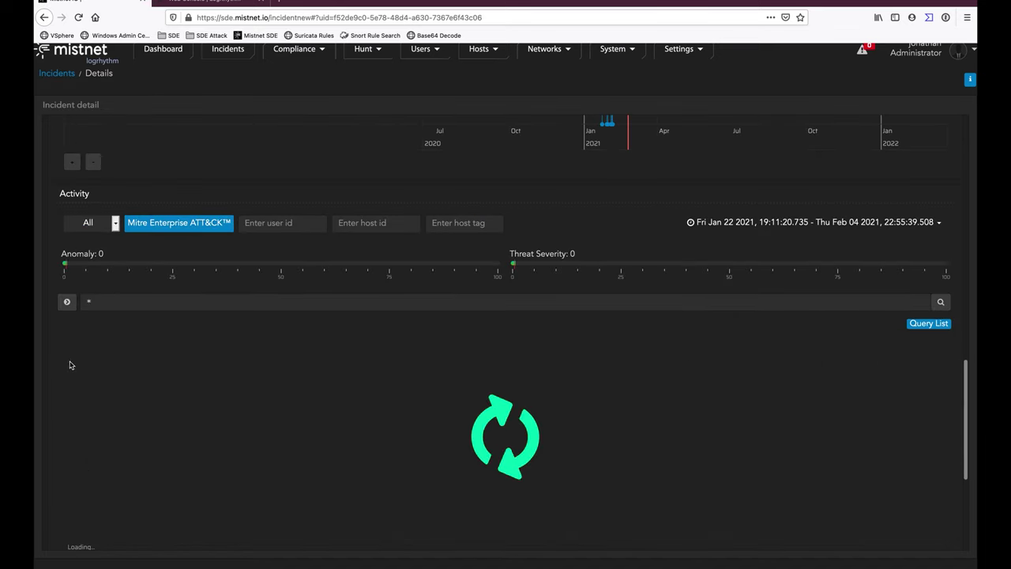
scroll(67, 410, down, 4)
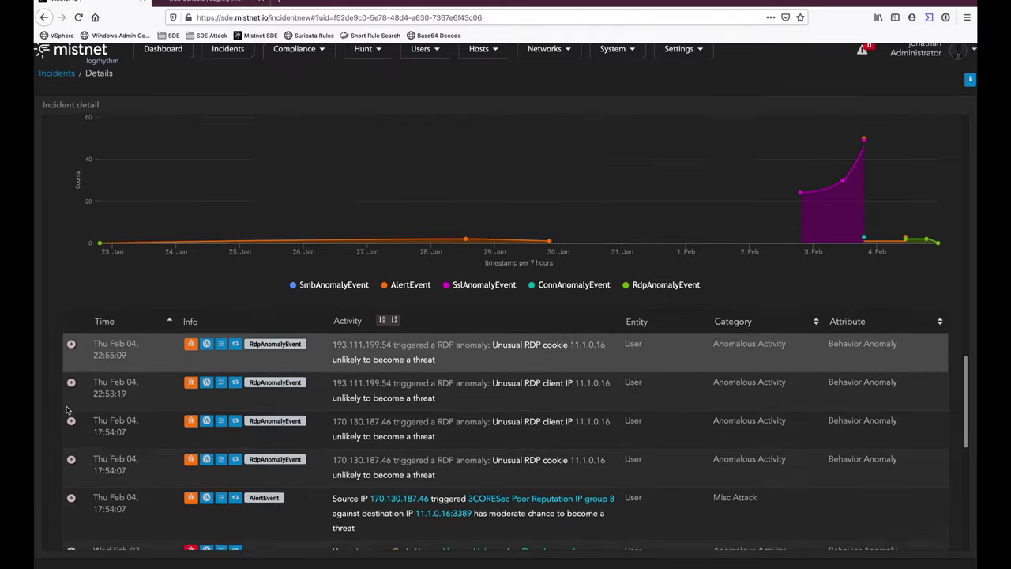
scroll(68, 410, down, 1)
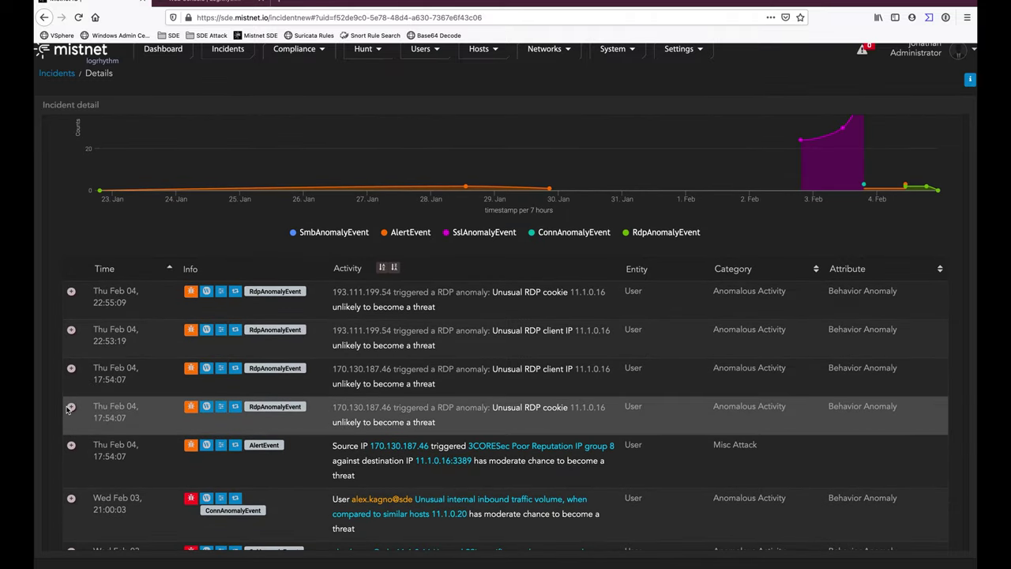
scroll(68, 408, down, 1)
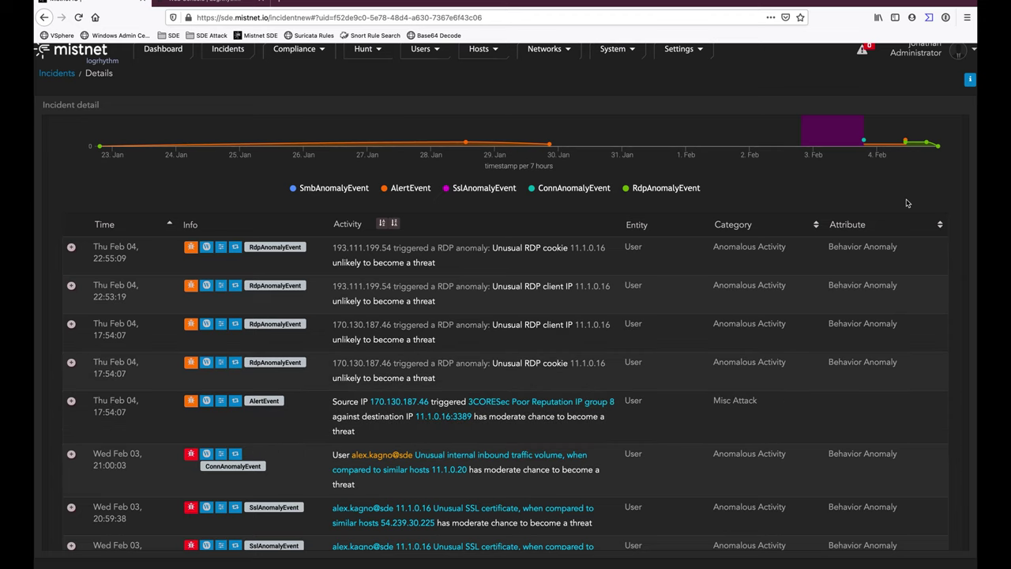
Step: Open the Hunt / Activity view alongside the incident and set its time range to Last 30 days
click(969, 81)
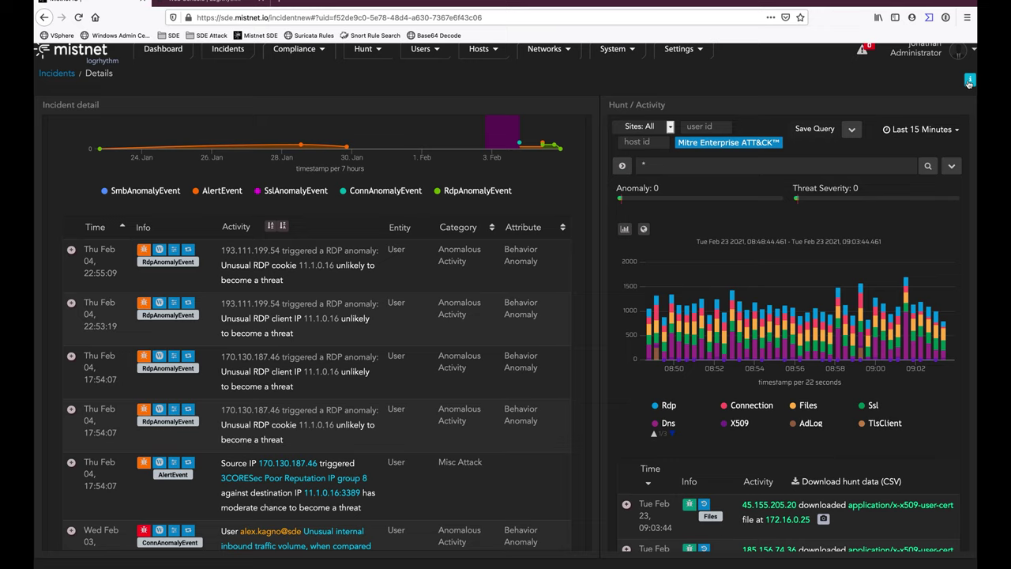
click(938, 129)
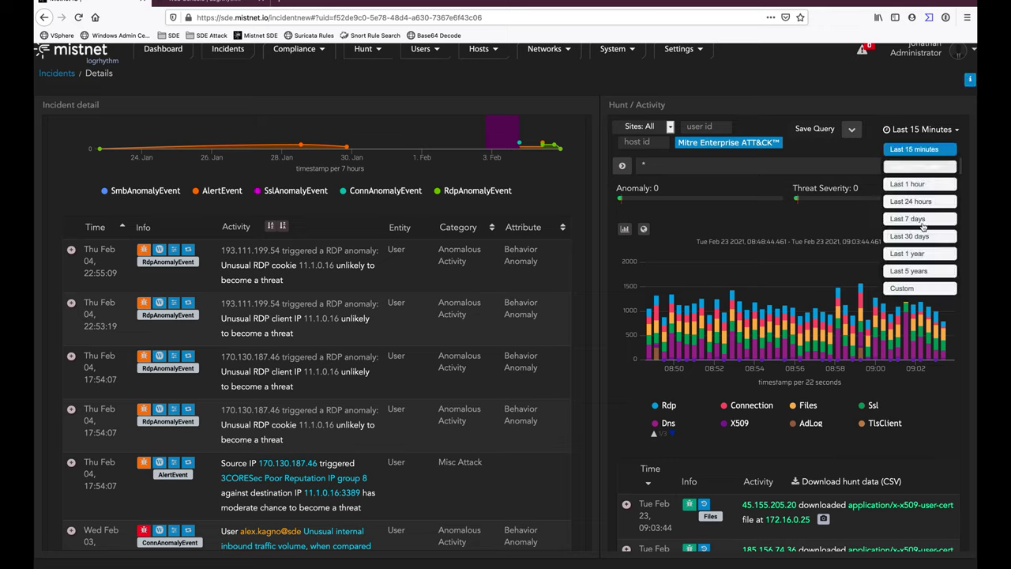
click(916, 238)
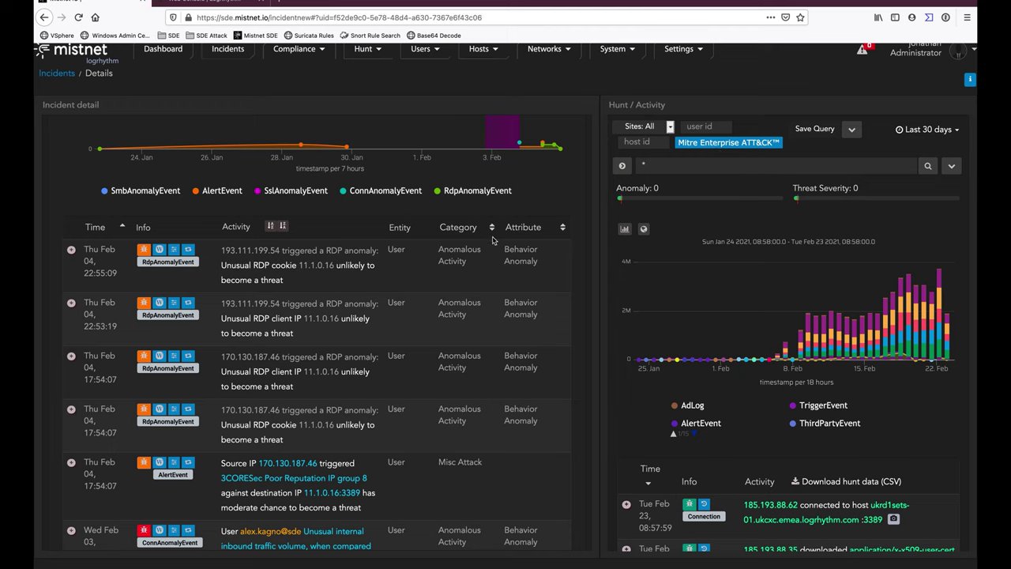
Step: Run the saved hunt query "Who else is talking to this entity" and review its activity chart
click(851, 129)
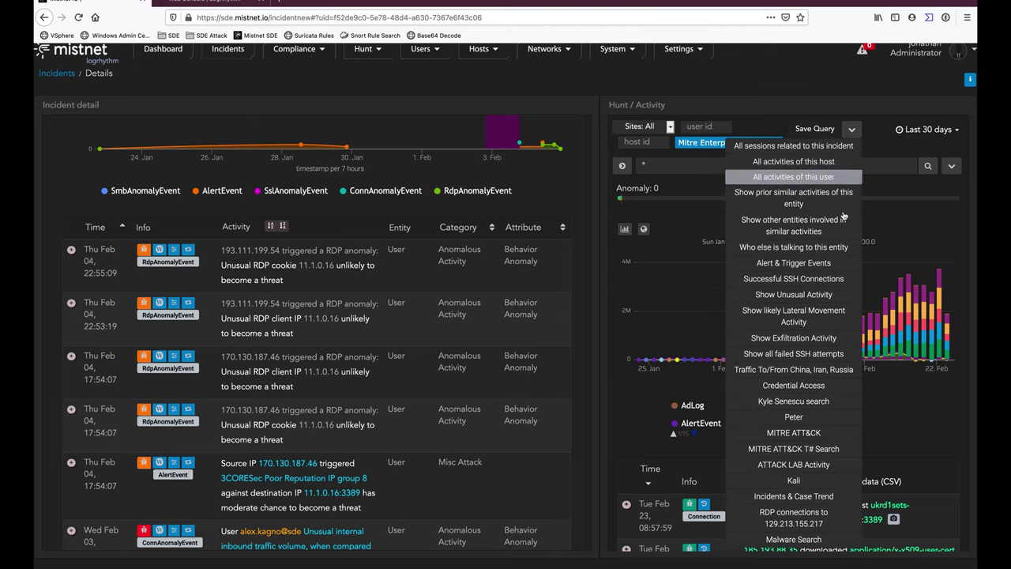
click(821, 252)
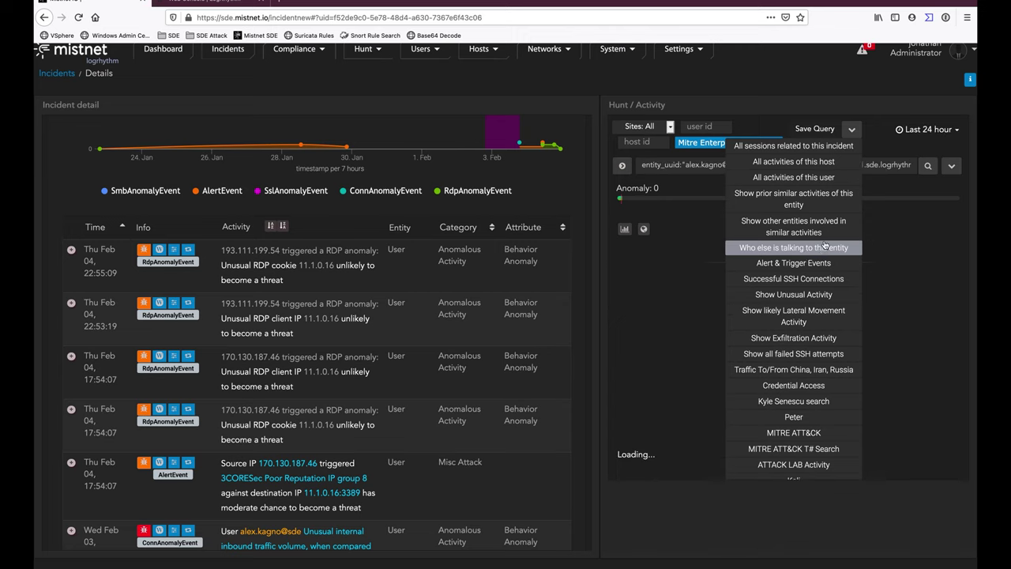
click(845, 139)
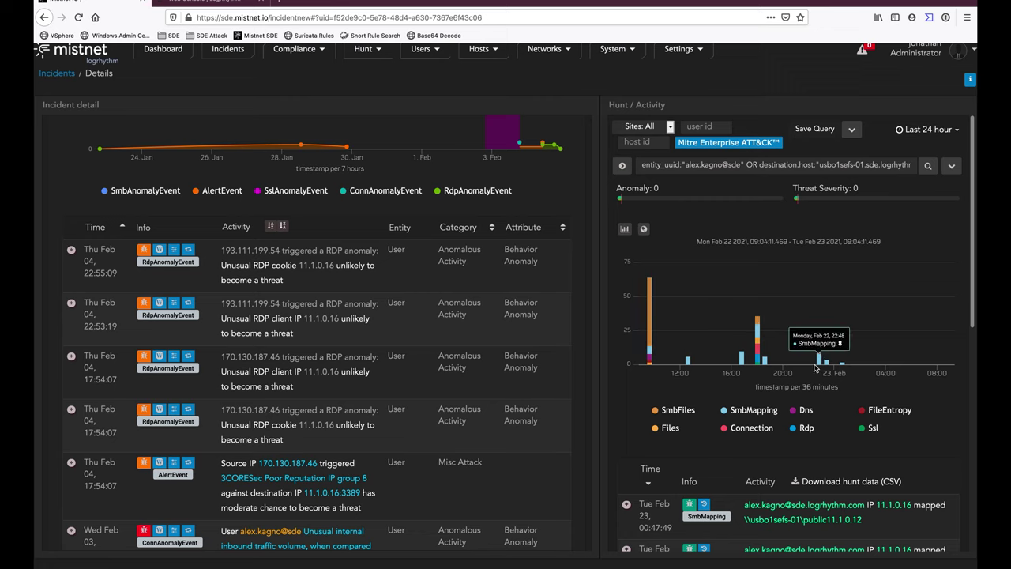
scroll(797, 426, down, 1)
scroll(795, 444, up, 1)
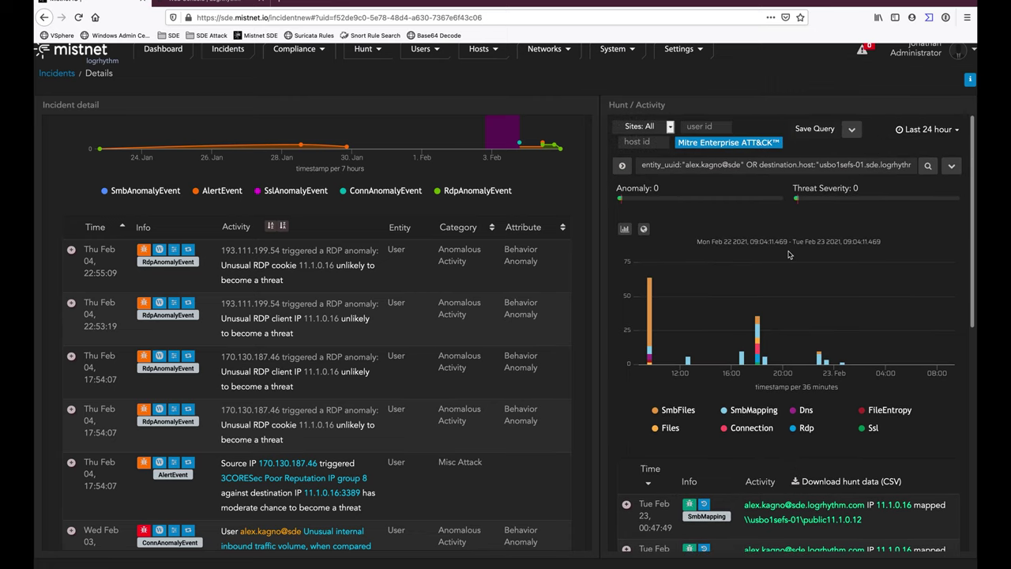
Step: Run the saved query "All activities of this user" over Last 1 year, review the activity, and close the hunt view
click(851, 130)
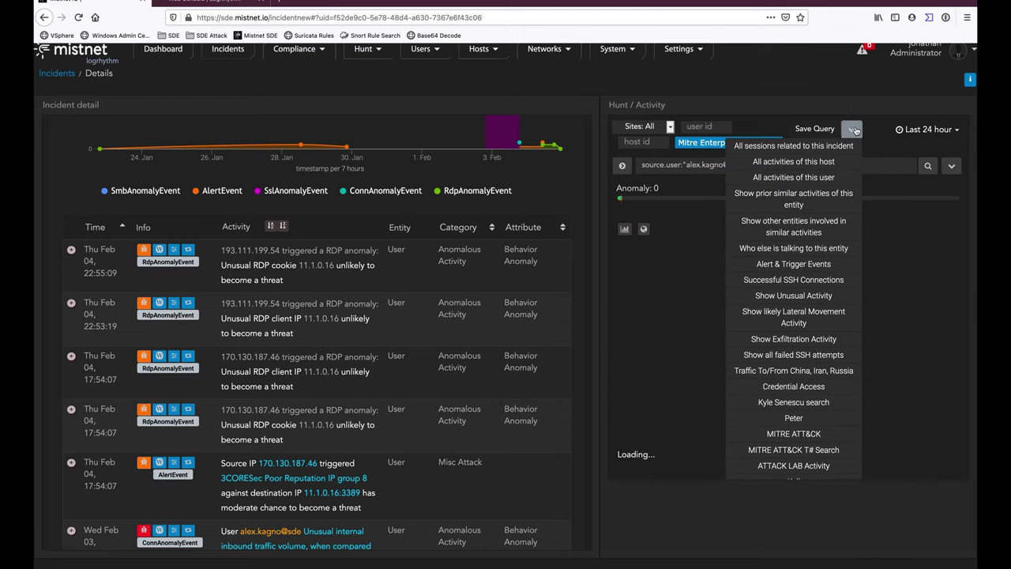
click(805, 180)
click(927, 129)
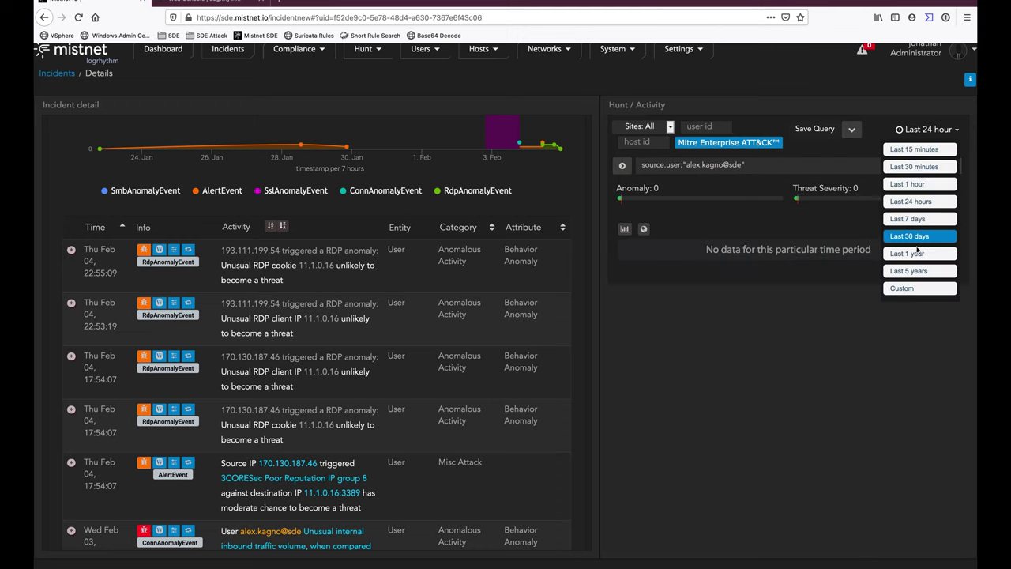
click(916, 259)
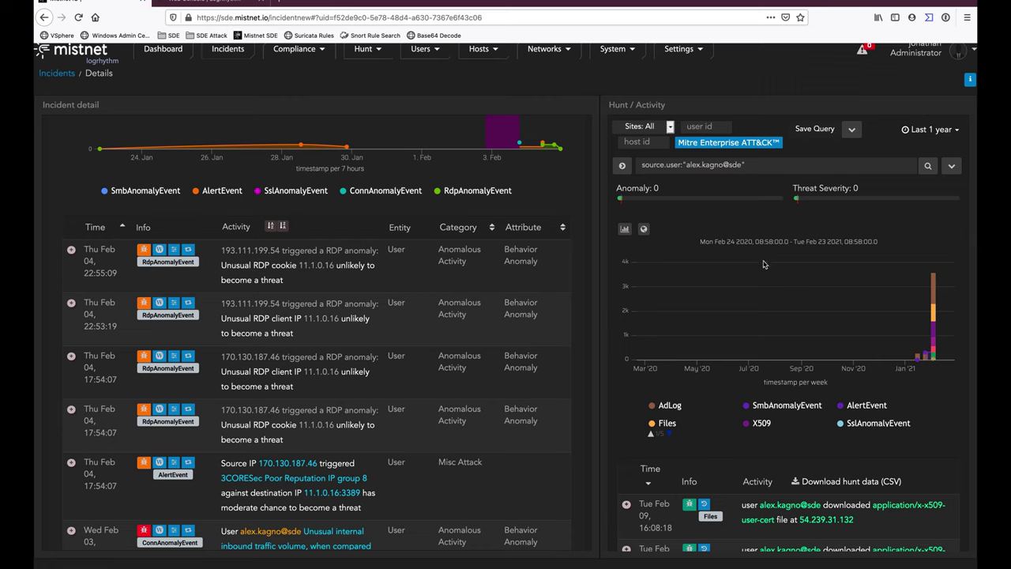
scroll(755, 392, down, 1)
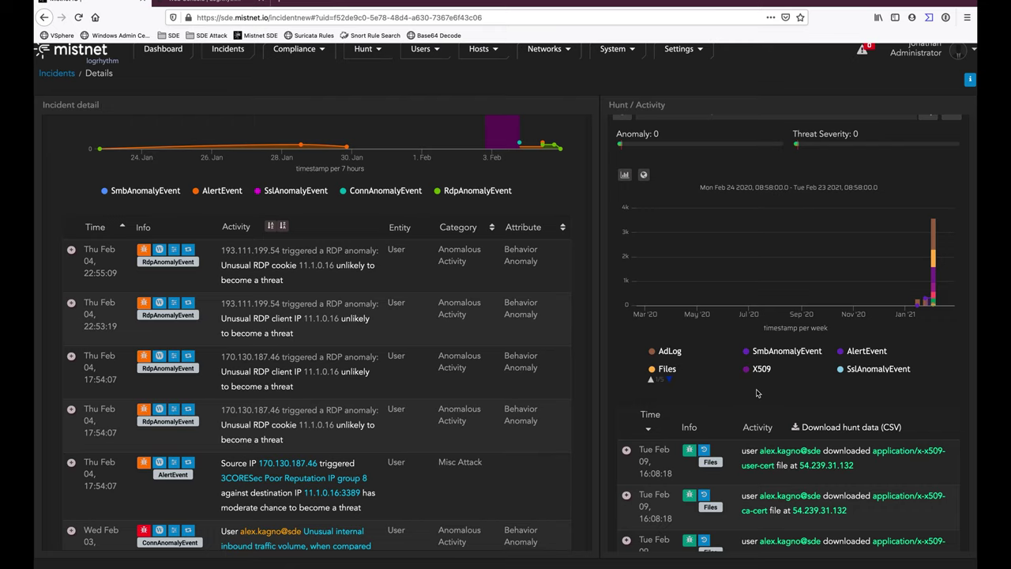
click(970, 79)
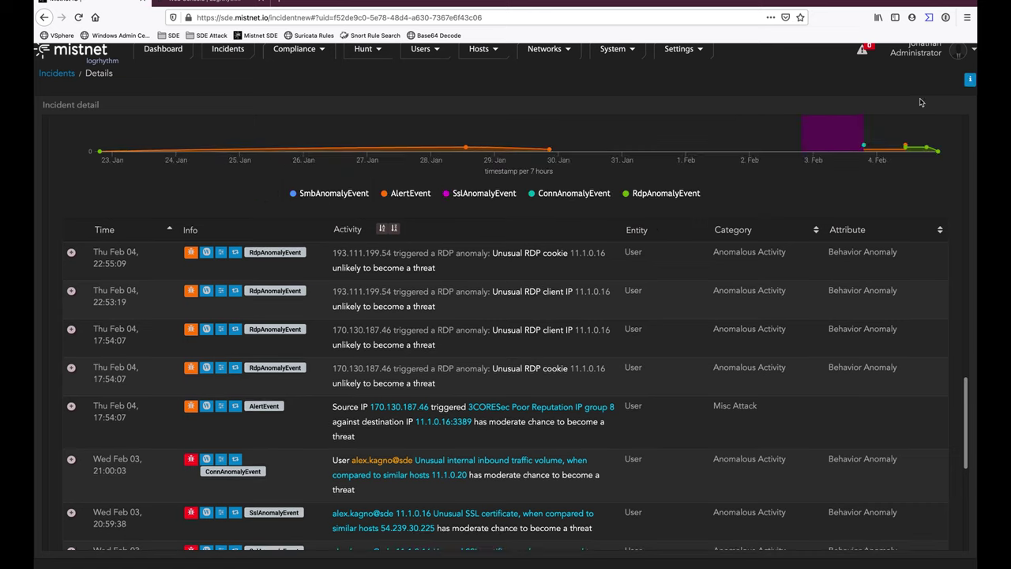
Step: Open the Hunt Activity page and set its time range to Last 30 days
scroll(66, 178, up, 10)
click(367, 49)
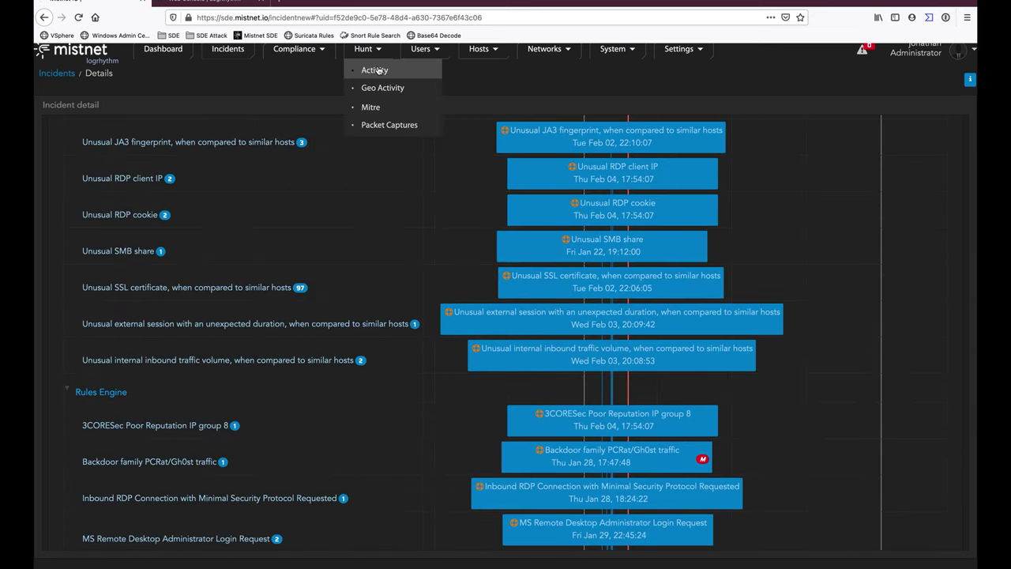
click(375, 70)
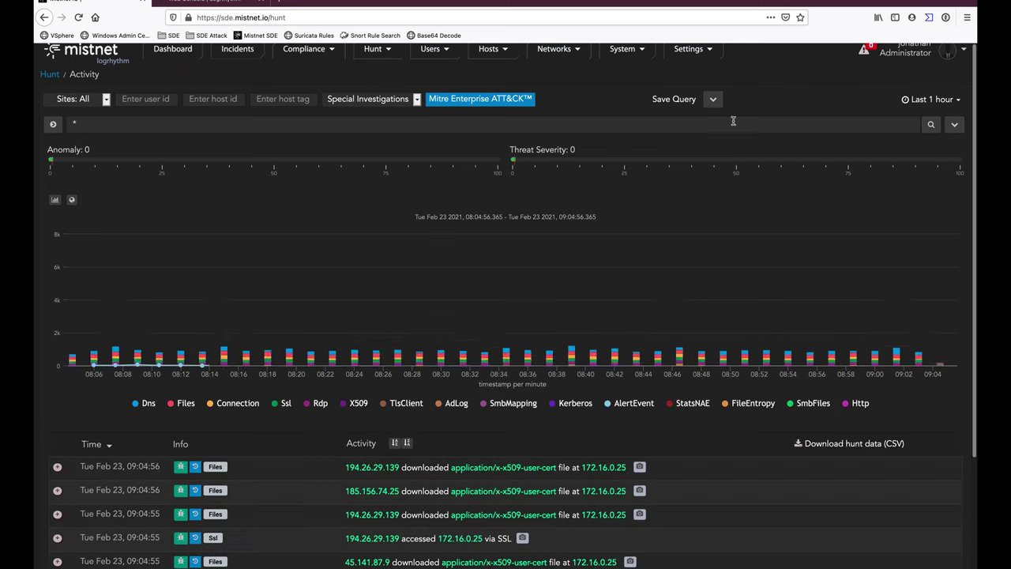
click(932, 99)
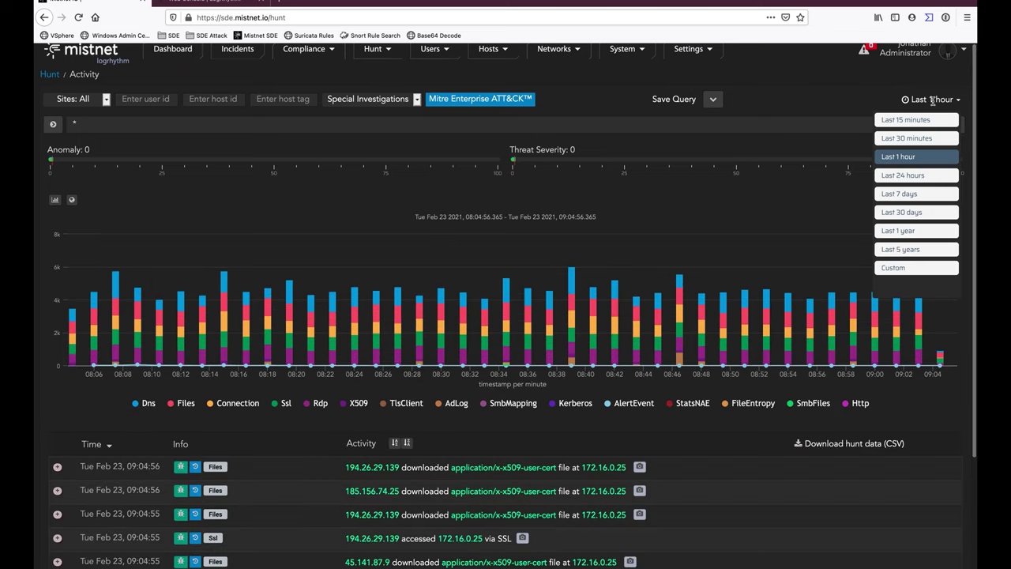
click(912, 214)
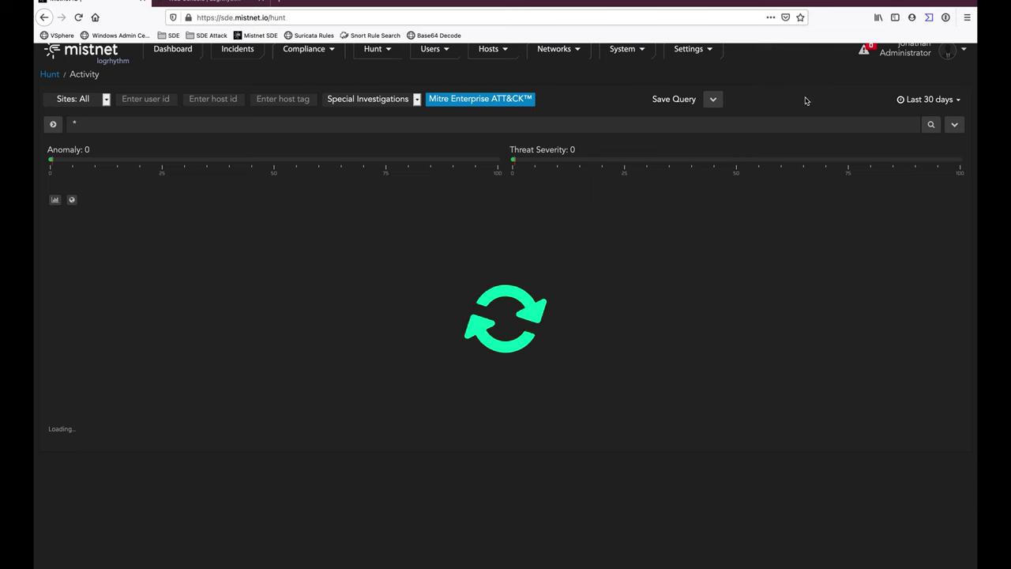
Step: Check the available site filters, keep Sites: All, and review the hunt activity chart and event list
click(108, 100)
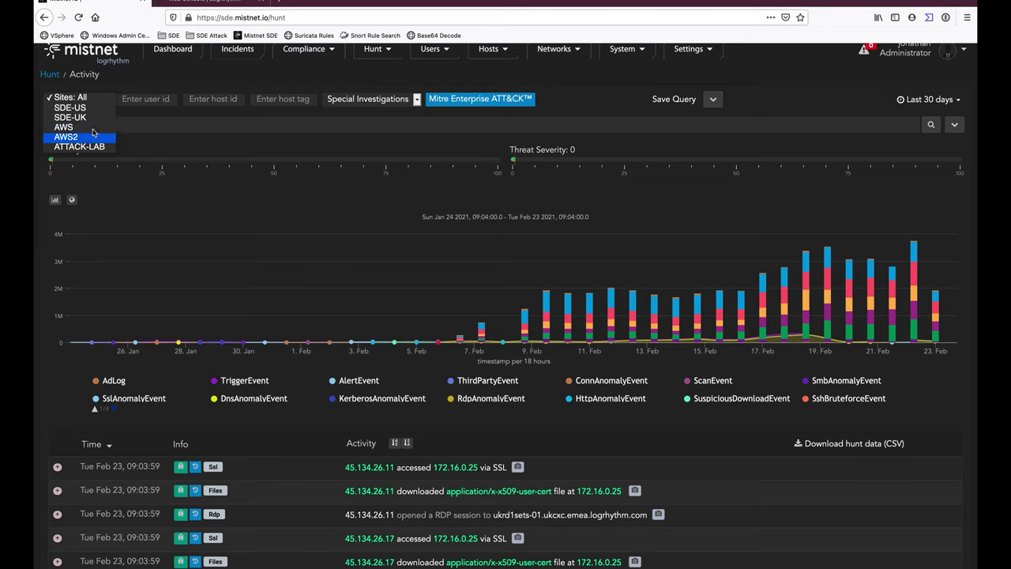
click(104, 89)
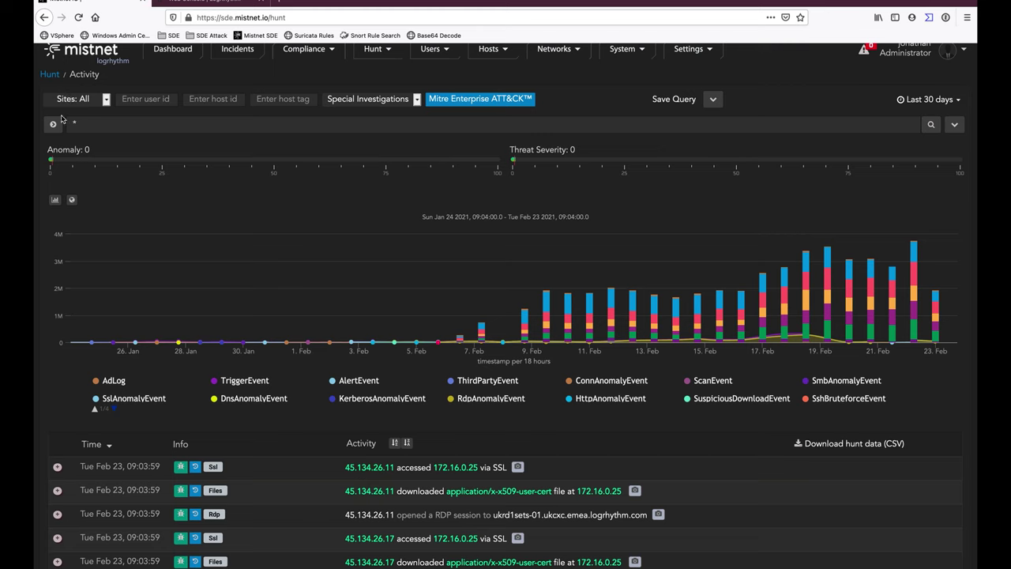
scroll(45, 174, down, 3)
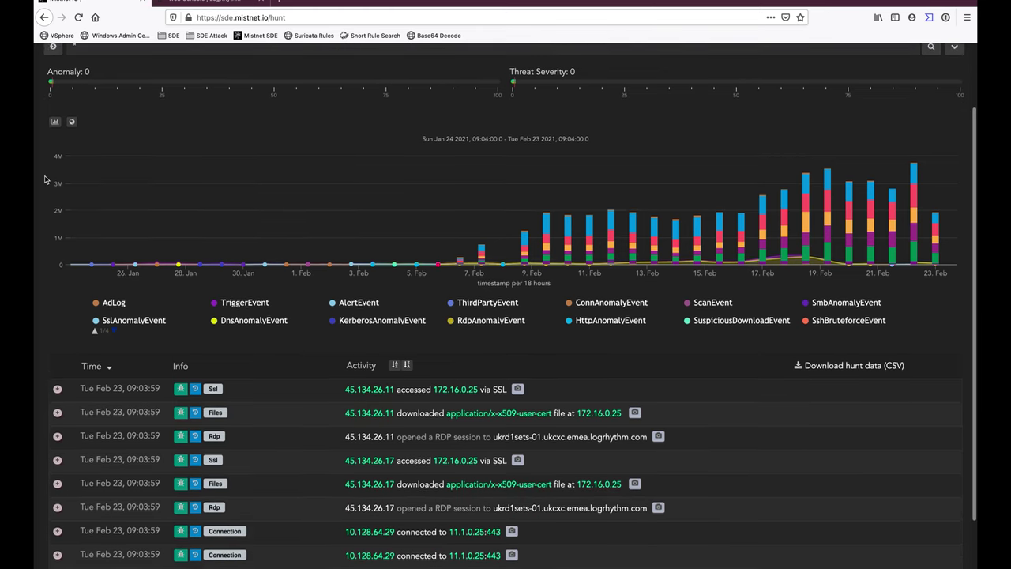
Step: Chart the hunt activity by the General field event_category
scroll(45, 180, down, 2)
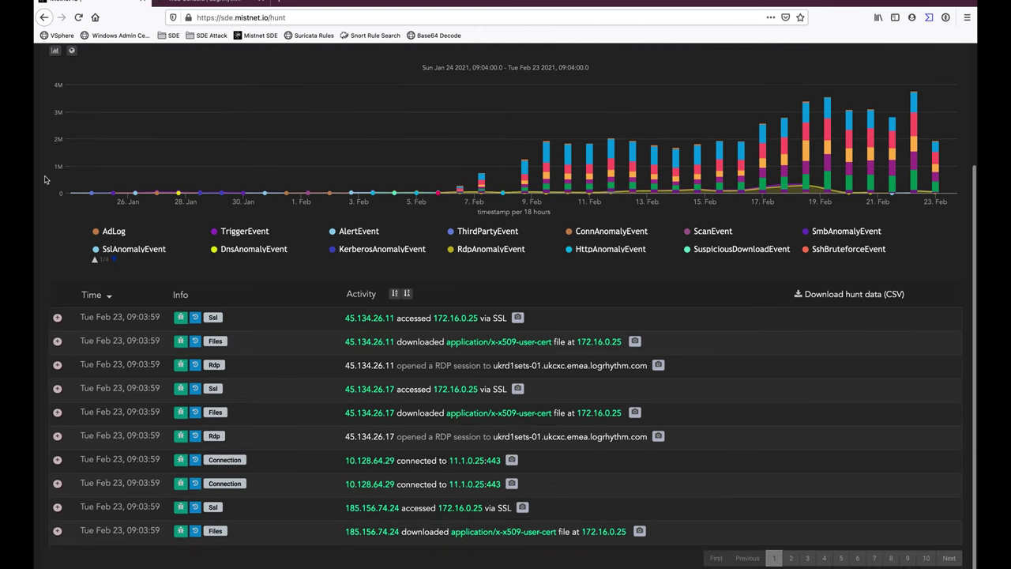
scroll(45, 179, up, 3)
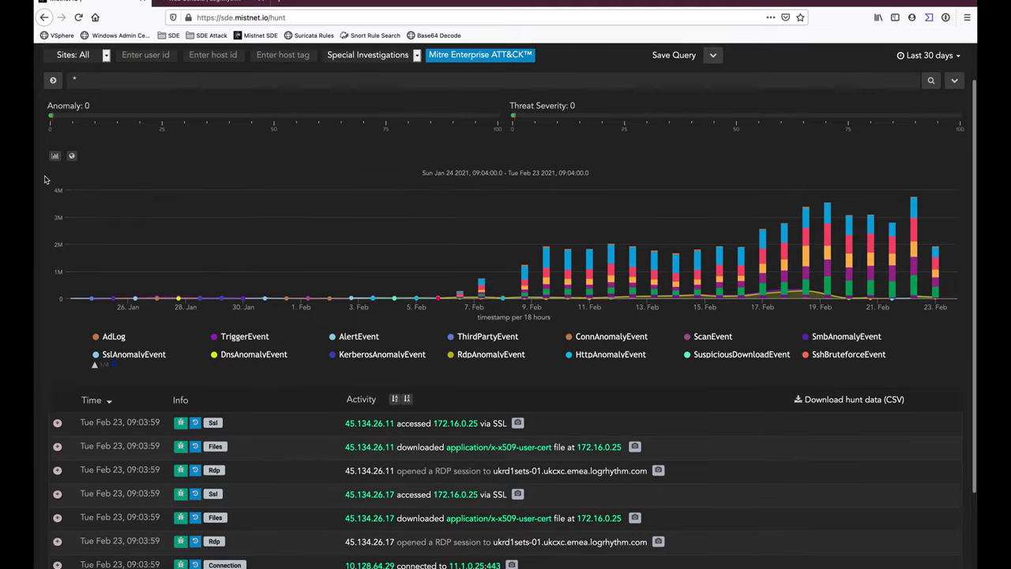
click(53, 123)
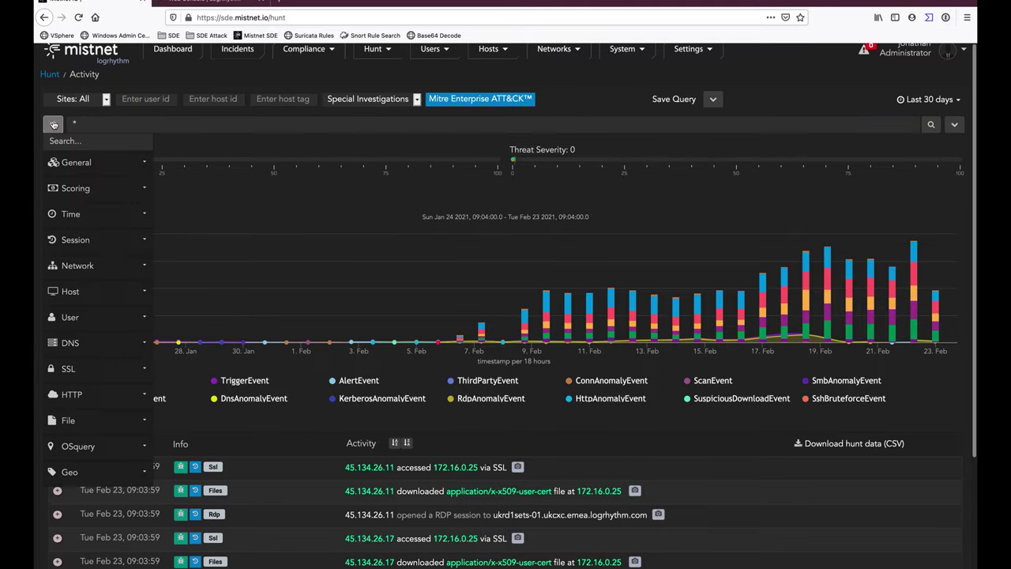
click(79, 164)
click(135, 411)
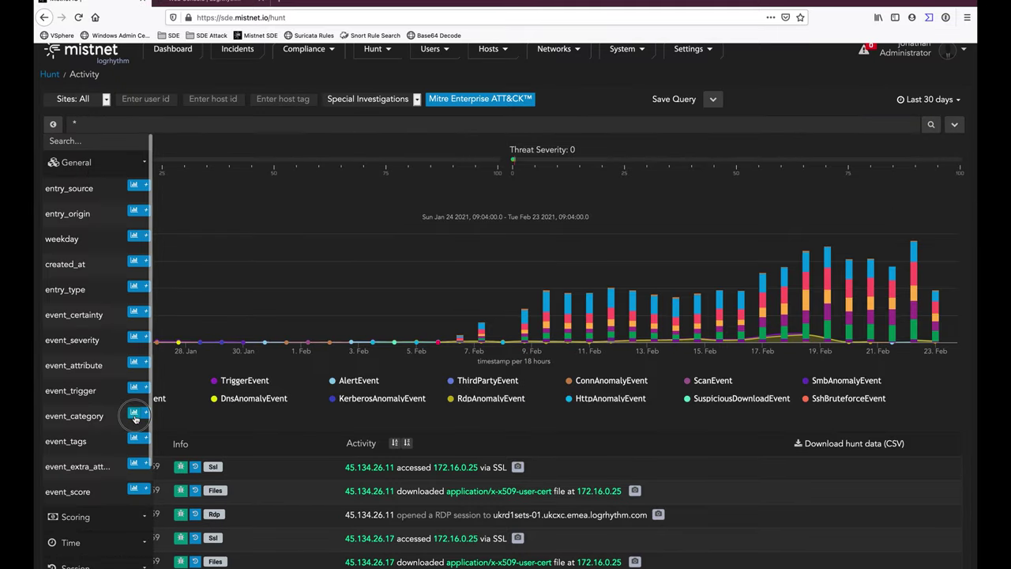
click(57, 130)
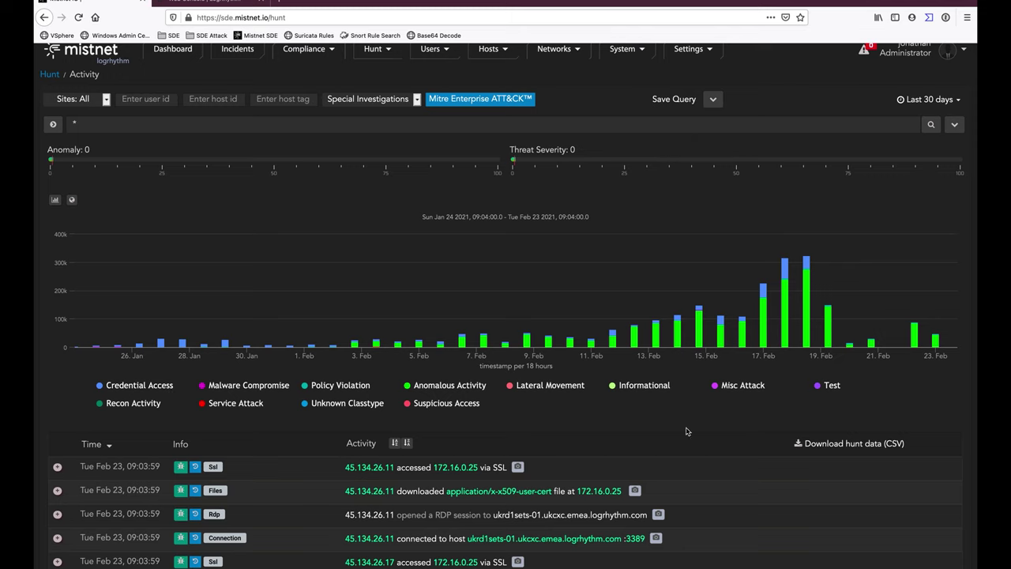
Step: Regroup the hunt activity chart by the General field event_trigger
click(53, 124)
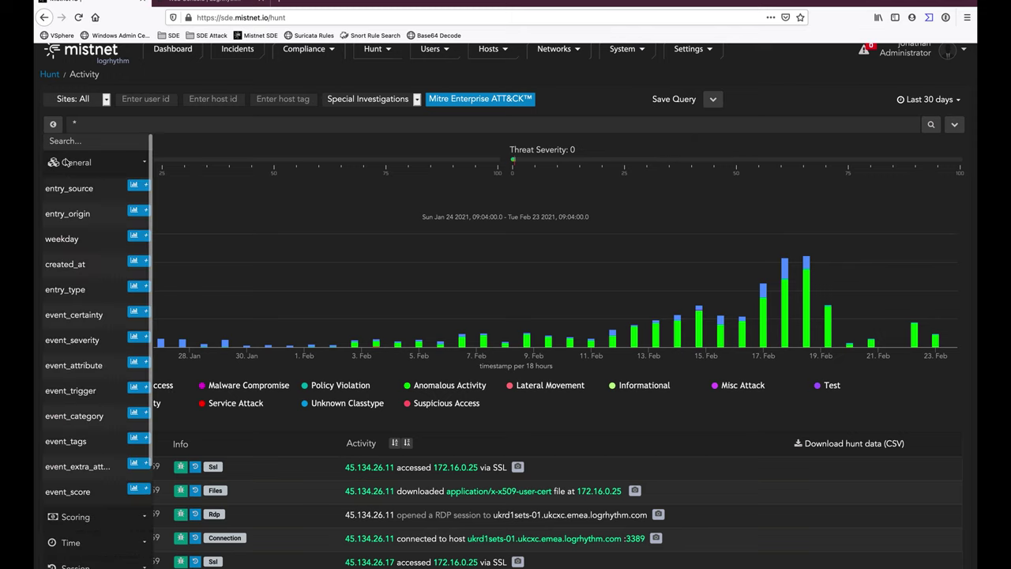
click(134, 387)
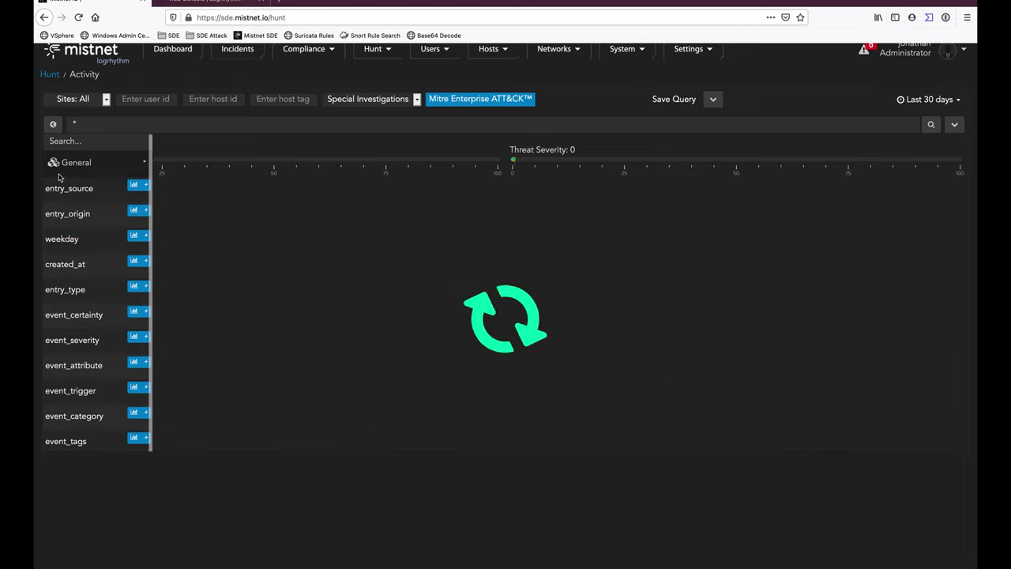
click(53, 124)
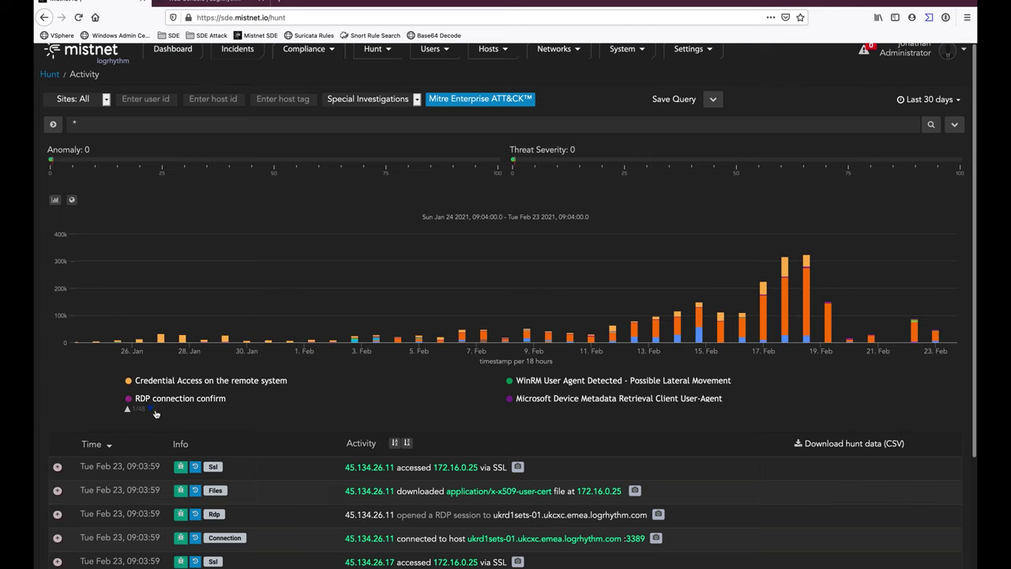
Step: Filter the hunt to the event trigger "Credential Access on the remote system", review its activity, and remove the filter
click(214, 382)
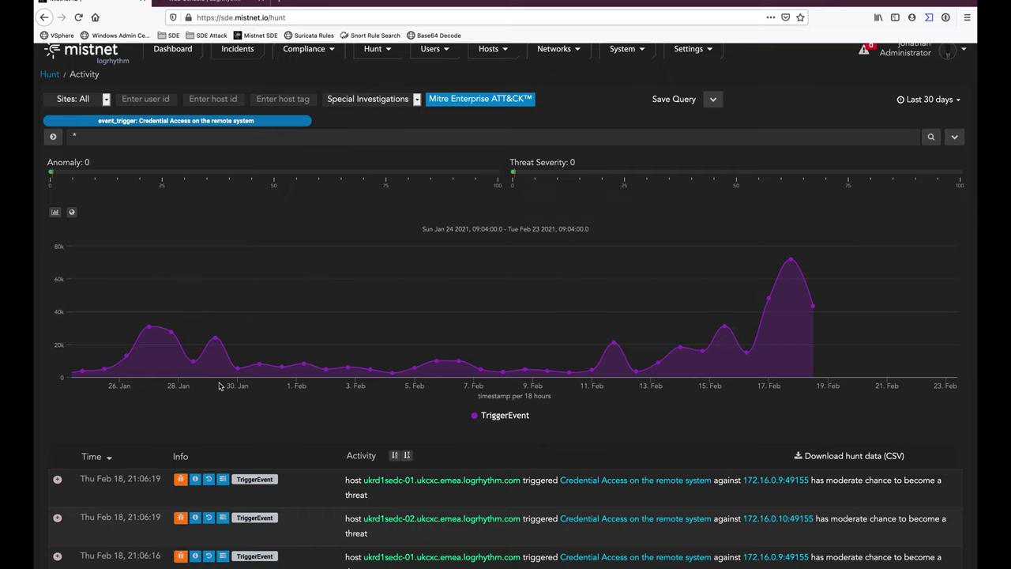
mouse_move(245, 123)
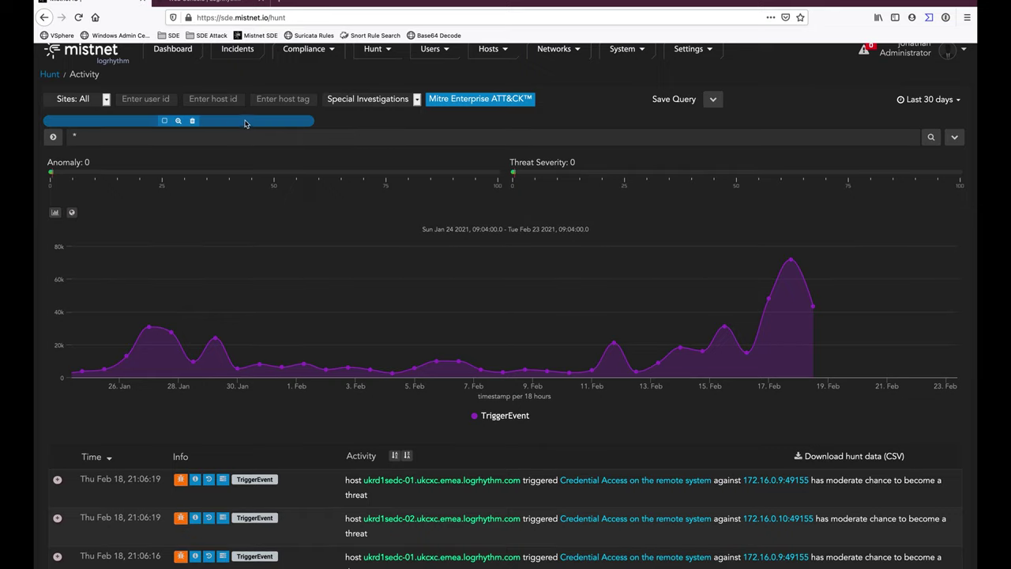
click(196, 122)
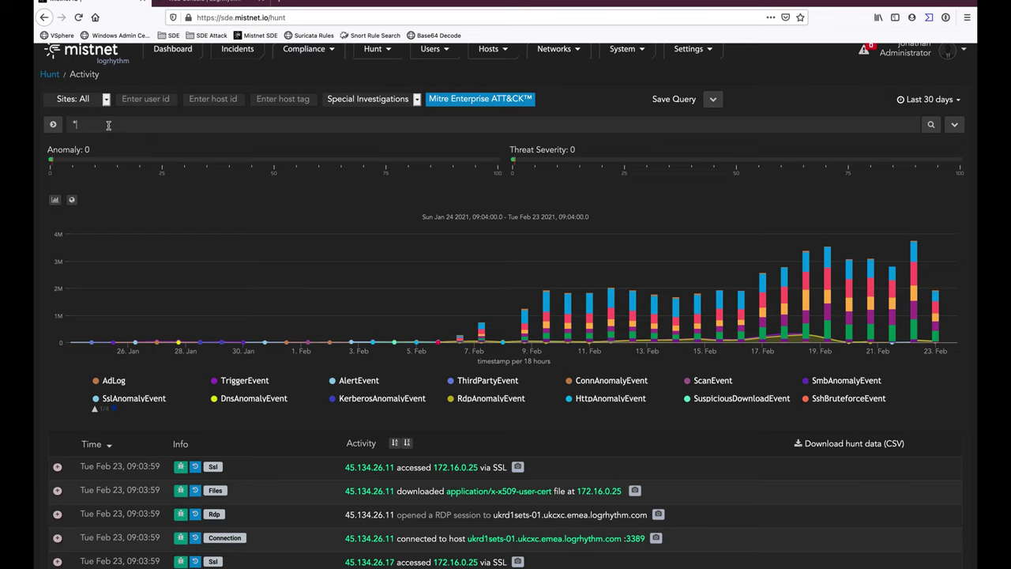
Step: Run the saved query "Alert & Trigger Events", followed by "Incidents & Case Trend", and review their activity charts
click(715, 99)
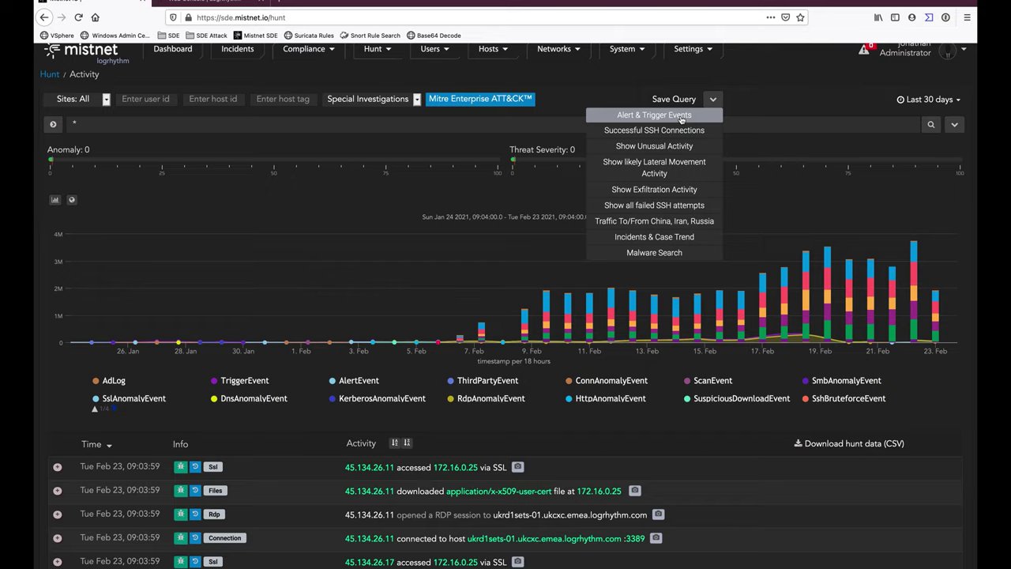
click(681, 117)
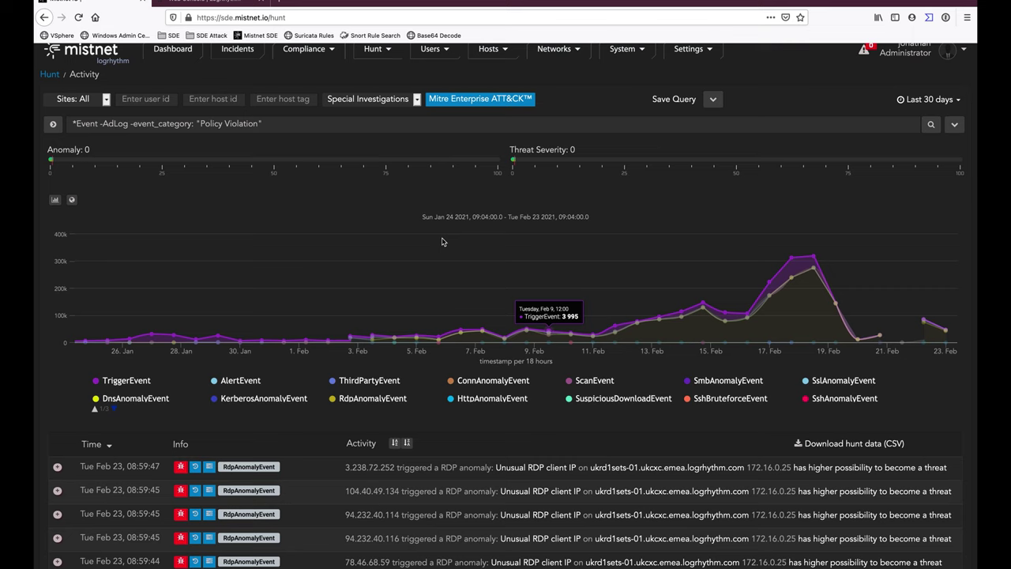
click(710, 100)
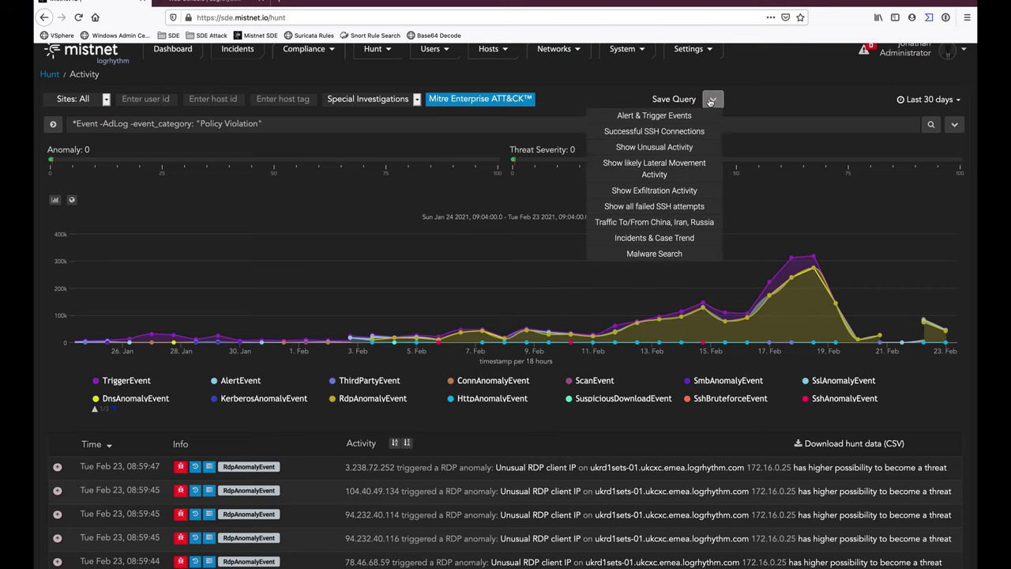
click(659, 241)
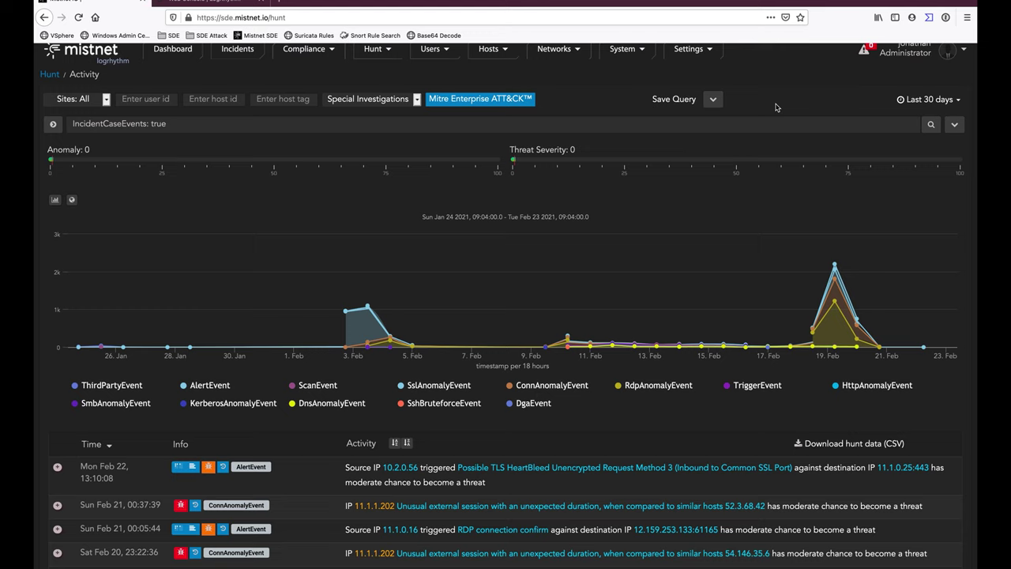
Step: Inspect the payload text and expanded details of the "Possible TLS HeartBleed" alert event, and collapse it again
click(192, 468)
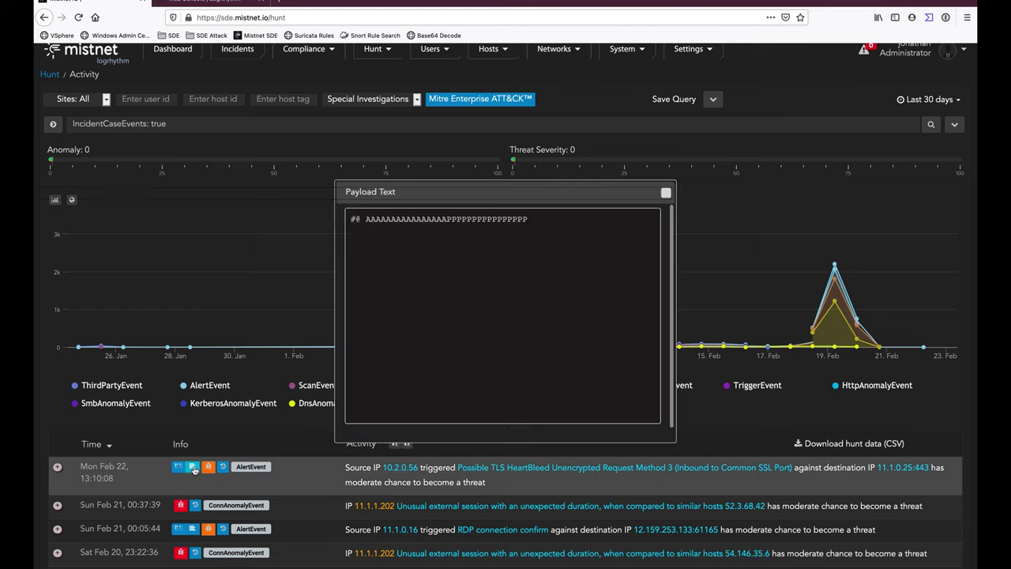
click(665, 194)
scroll(576, 379, down, 2)
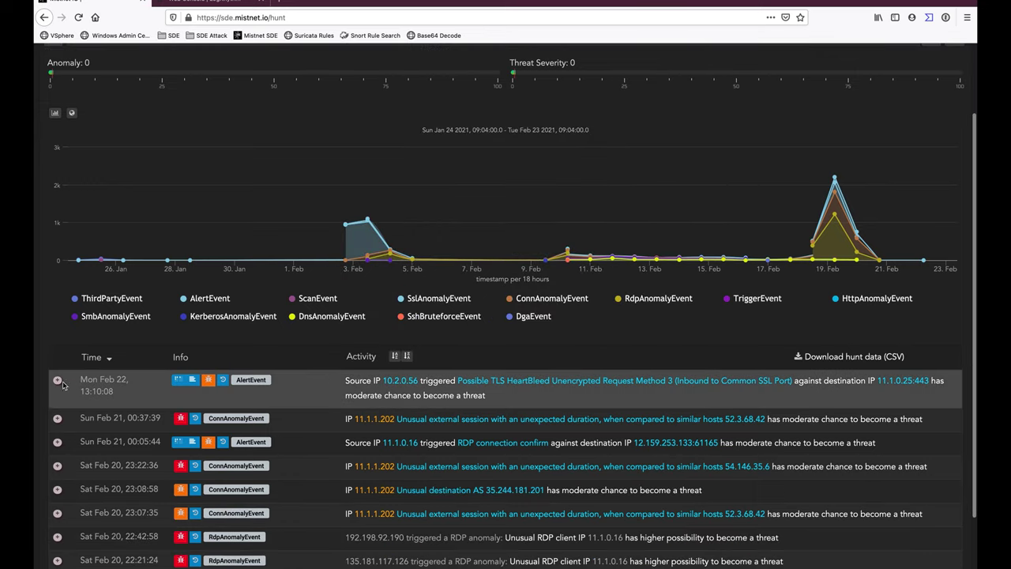
click(57, 383)
scroll(170, 430, down, 5)
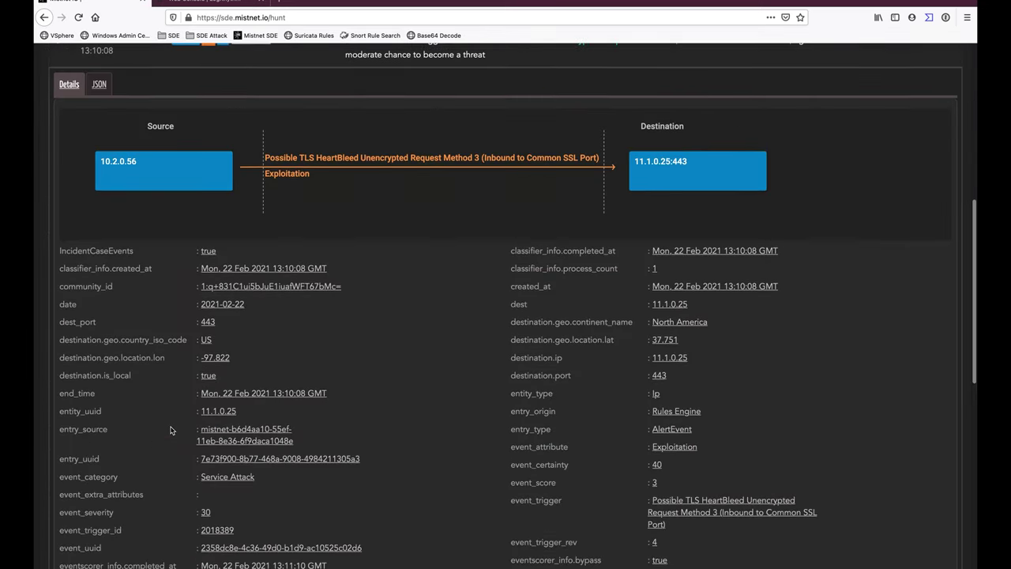
scroll(171, 429, down, 1)
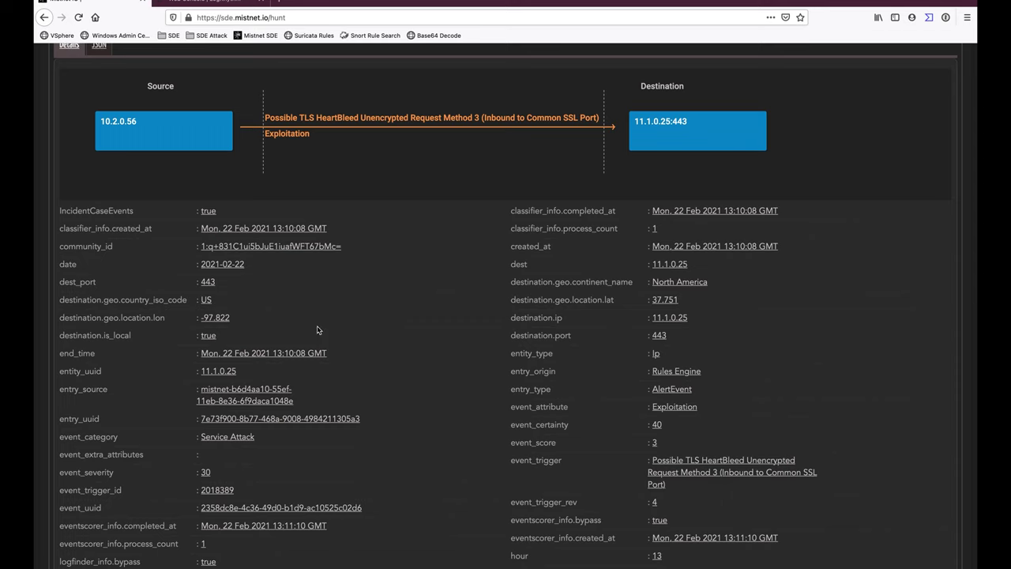
scroll(316, 329, up, 3)
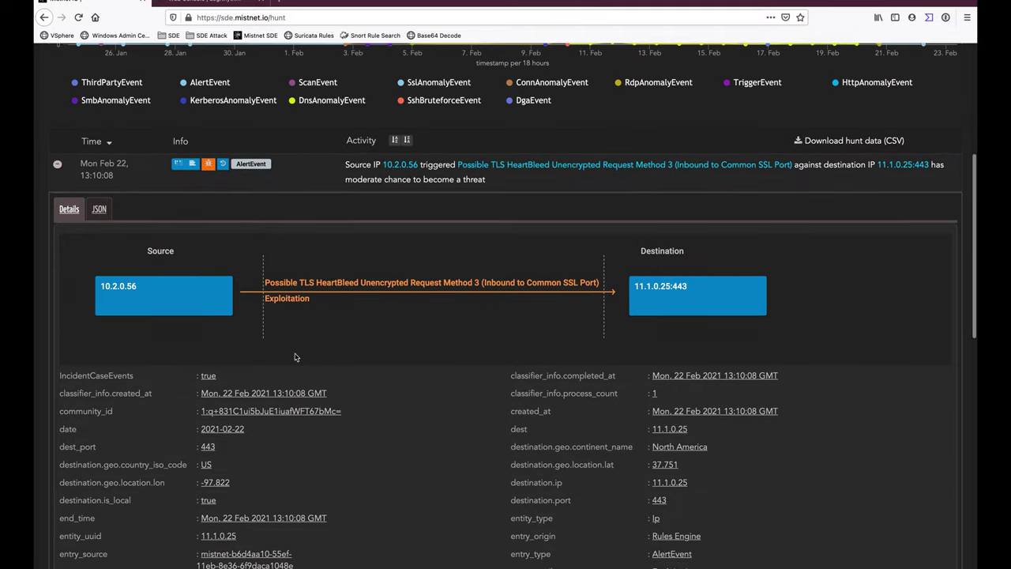
click(58, 166)
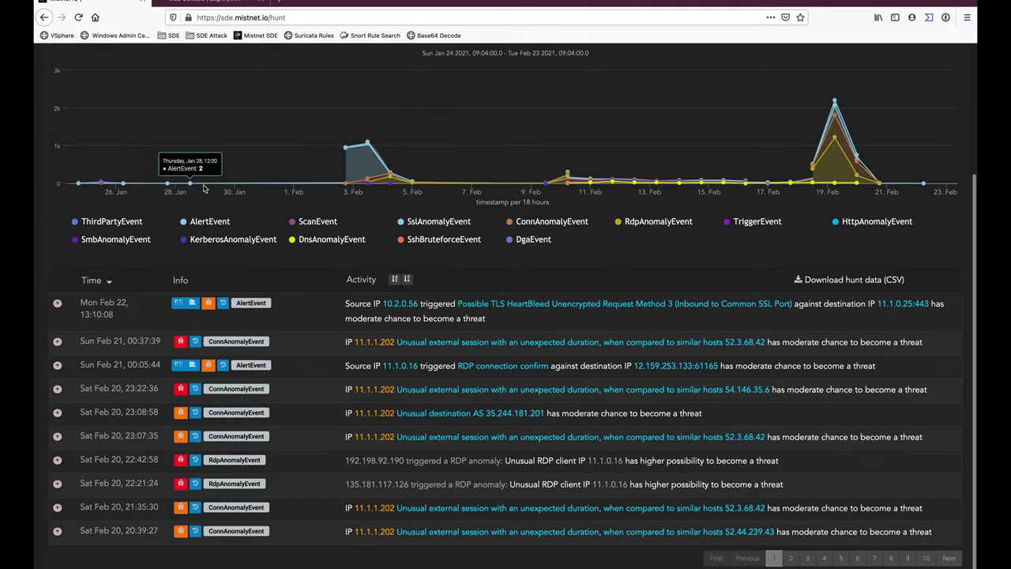
scroll(53, 192, up, 3)
scroll(54, 192, up, 2)
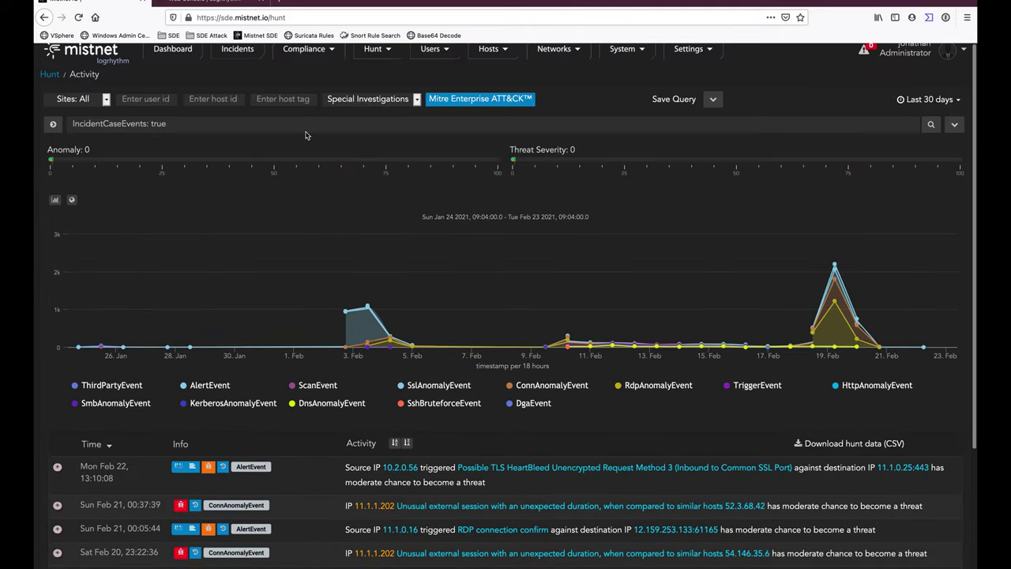
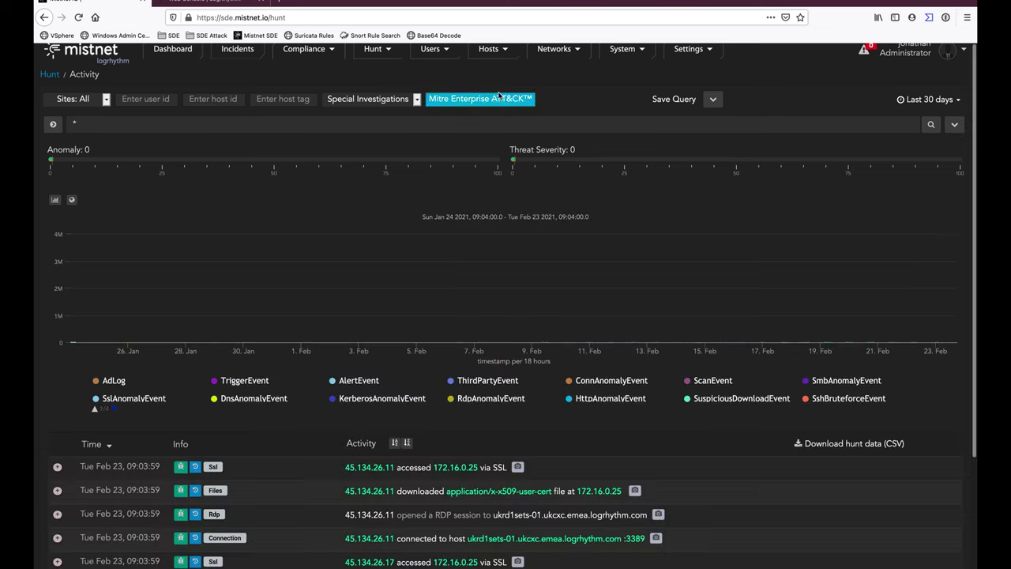
Step: Open the Mitre Enterprise ATT&CK hunting matrix, highlight the Azure AD techniques, and review them across the tactics
click(500, 105)
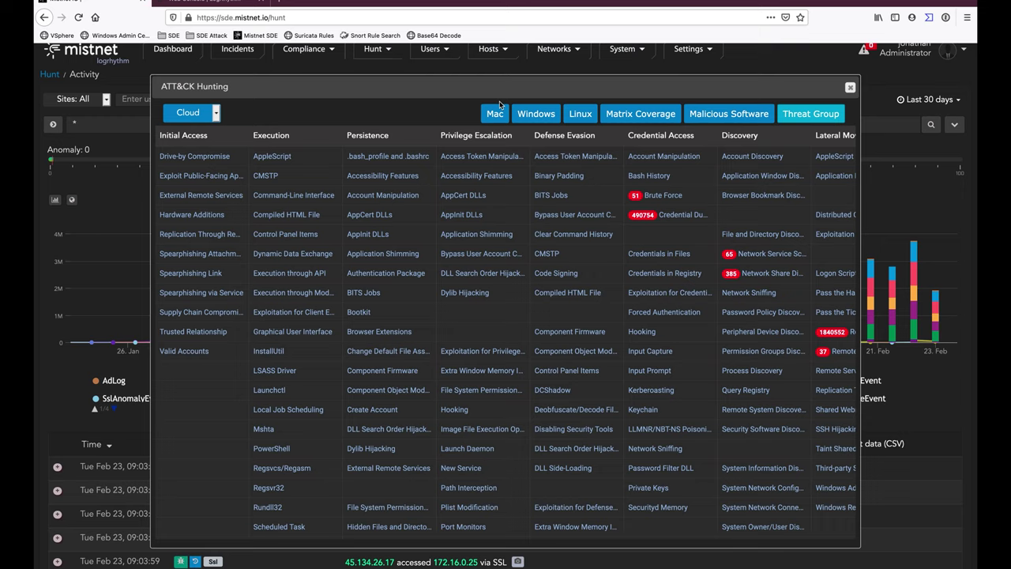
click(217, 114)
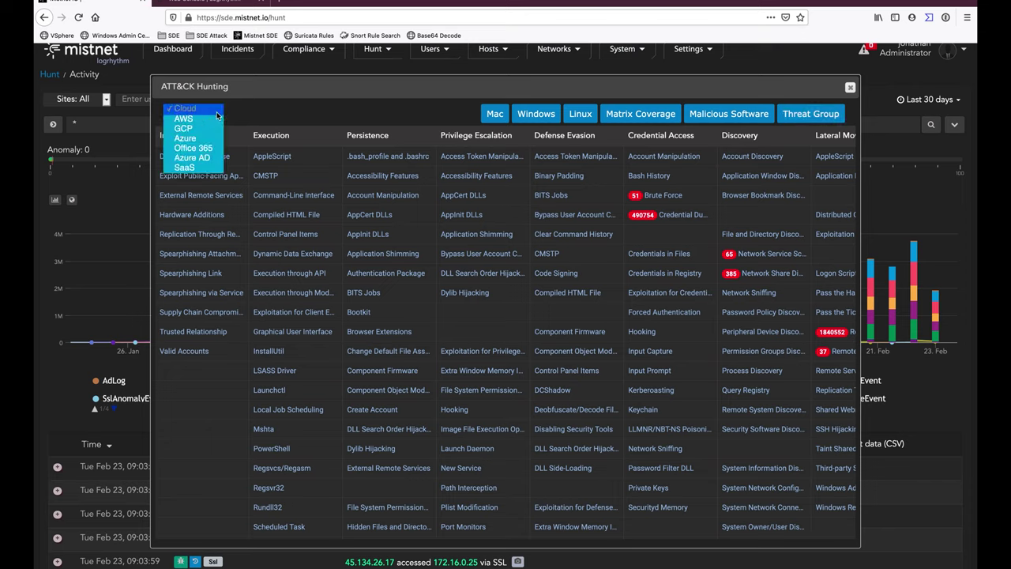
click(197, 157)
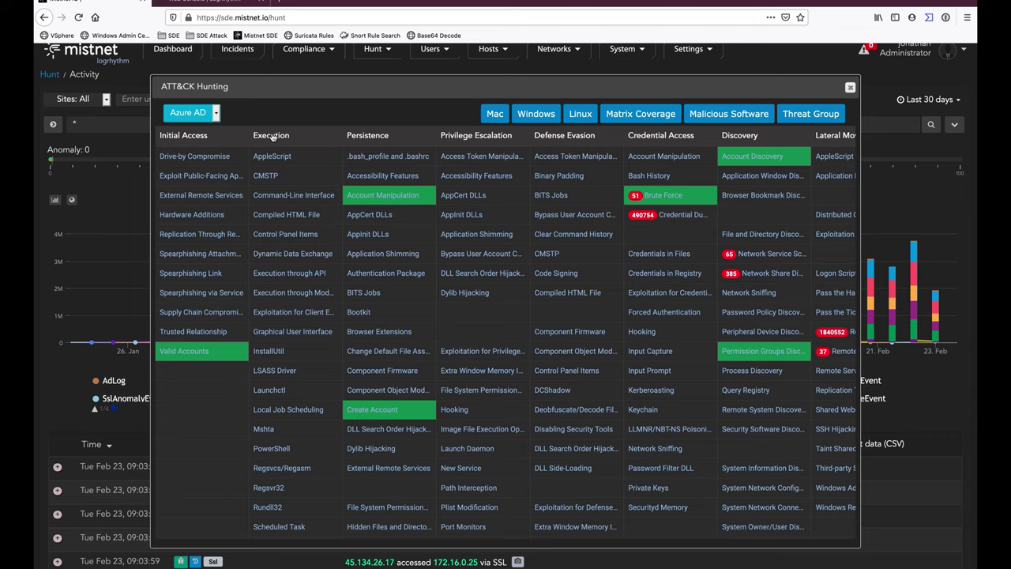
scroll(422, 142, right, 2)
scroll(422, 142, right, 4)
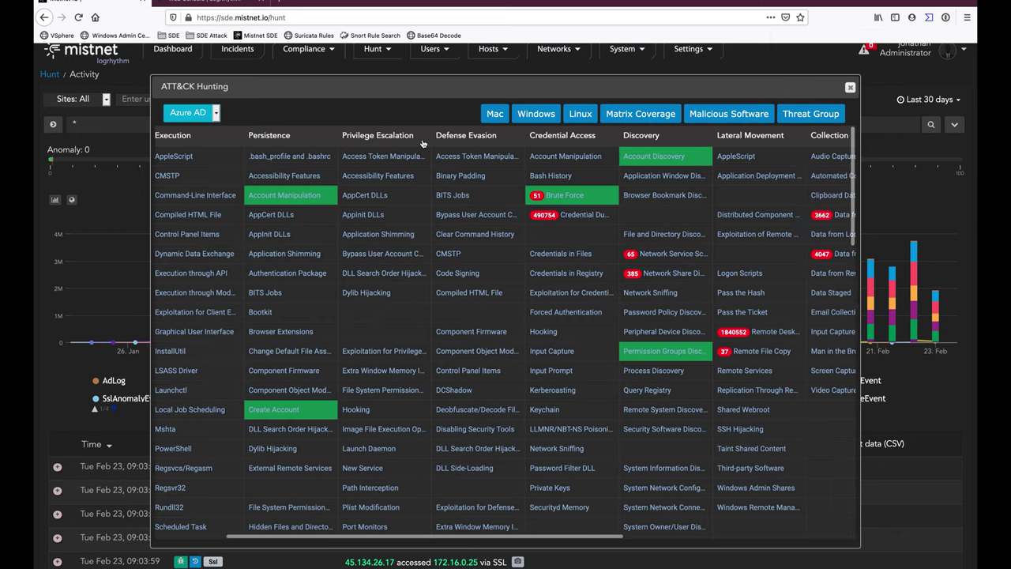
scroll(423, 143, right, 6)
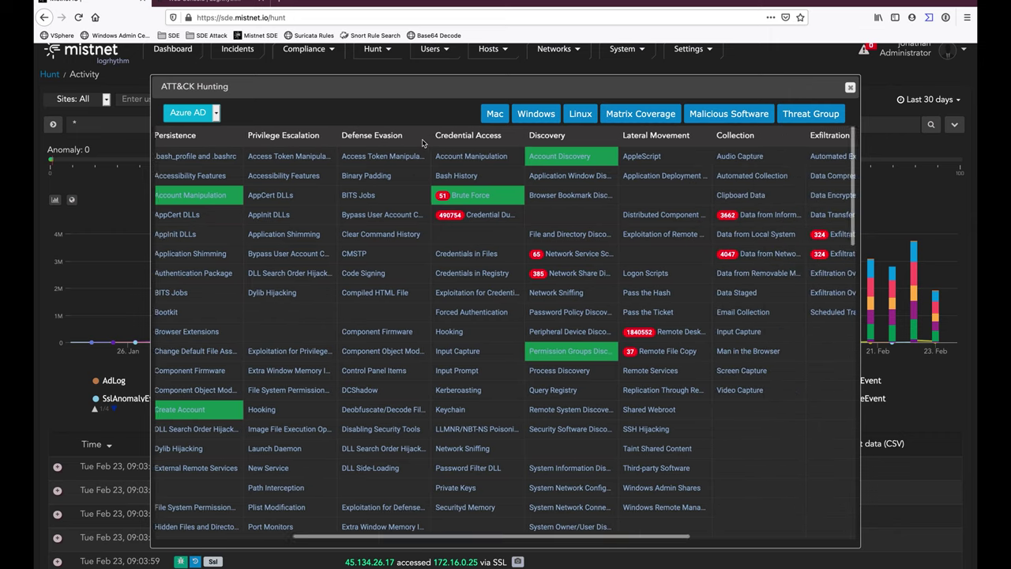
scroll(422, 142, left, 7)
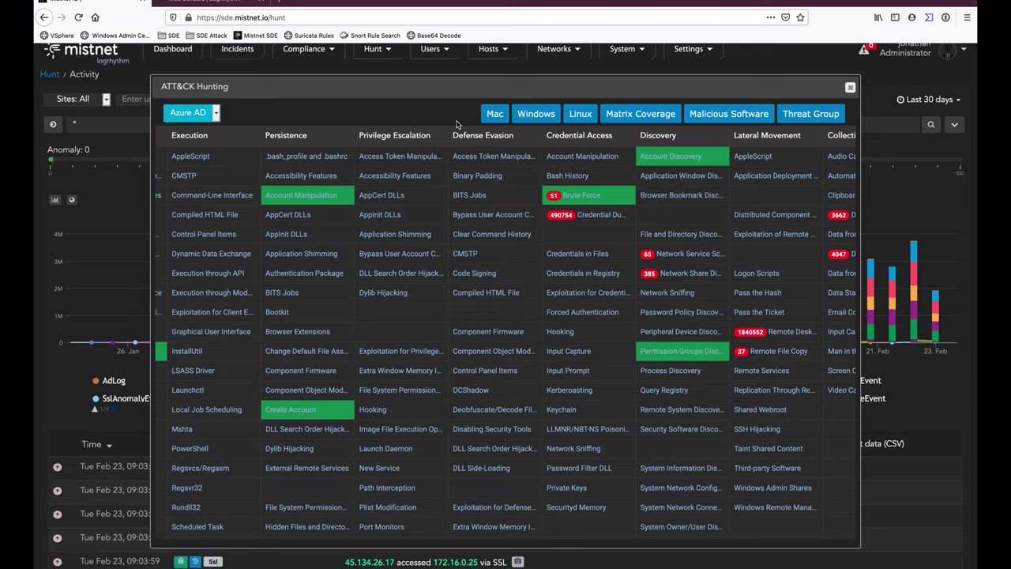
Step: Briefly highlight the Windows and Linux techniques in the ATT&CK matrix, turning each highlight off again
click(535, 115)
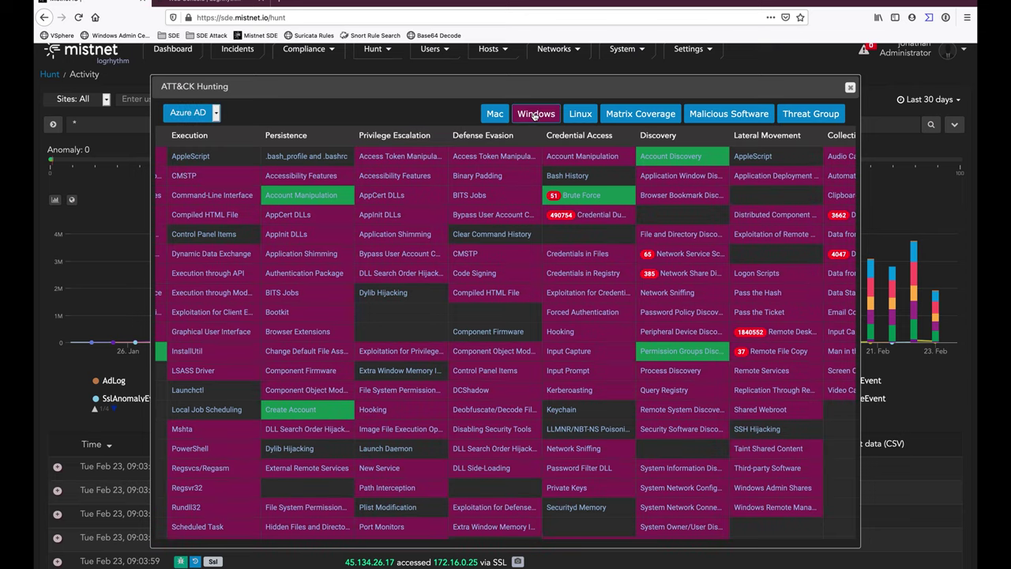
click(535, 115)
click(581, 114)
click(581, 114)
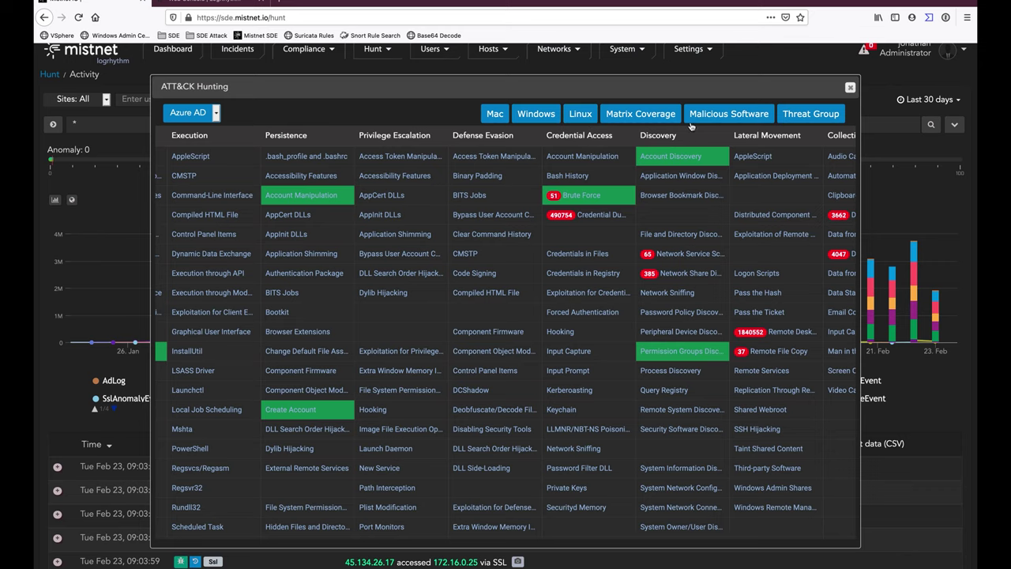
Step: Turn on WannaCry in the malicious software list and return to the matrix to show its techniques
click(724, 115)
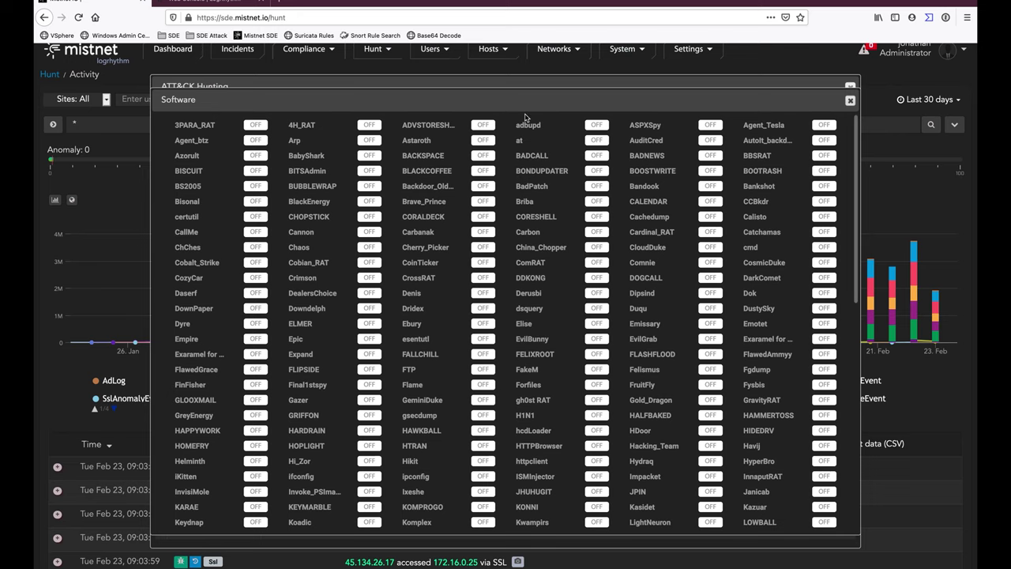
scroll(463, 250, down, 3)
scroll(464, 251, down, 9)
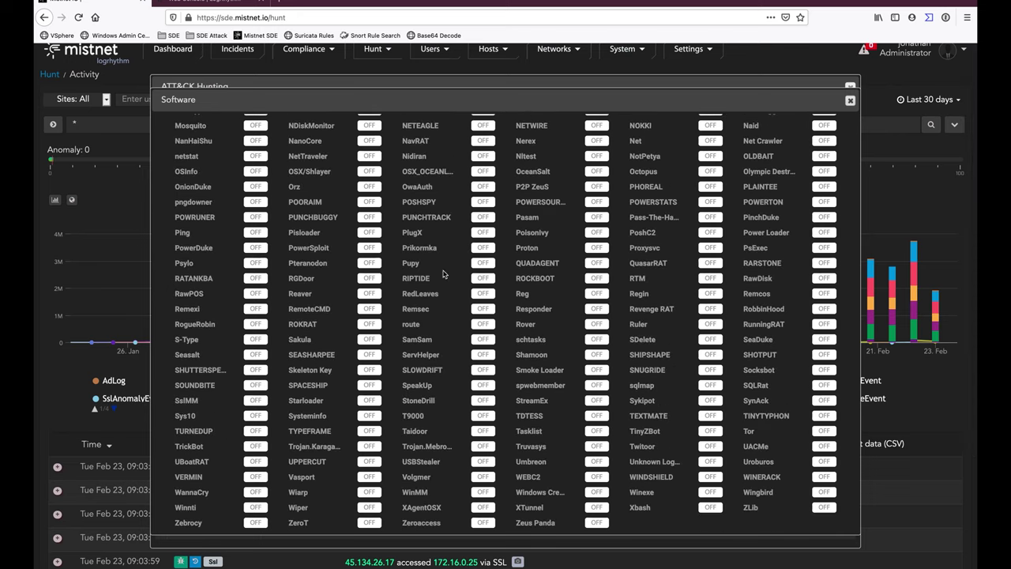
click(255, 492)
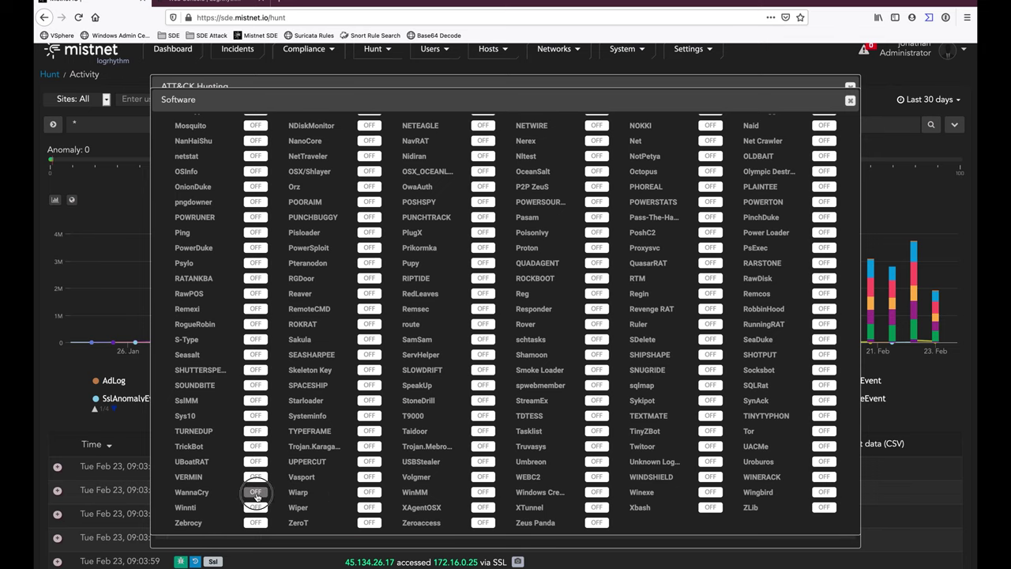
click(850, 101)
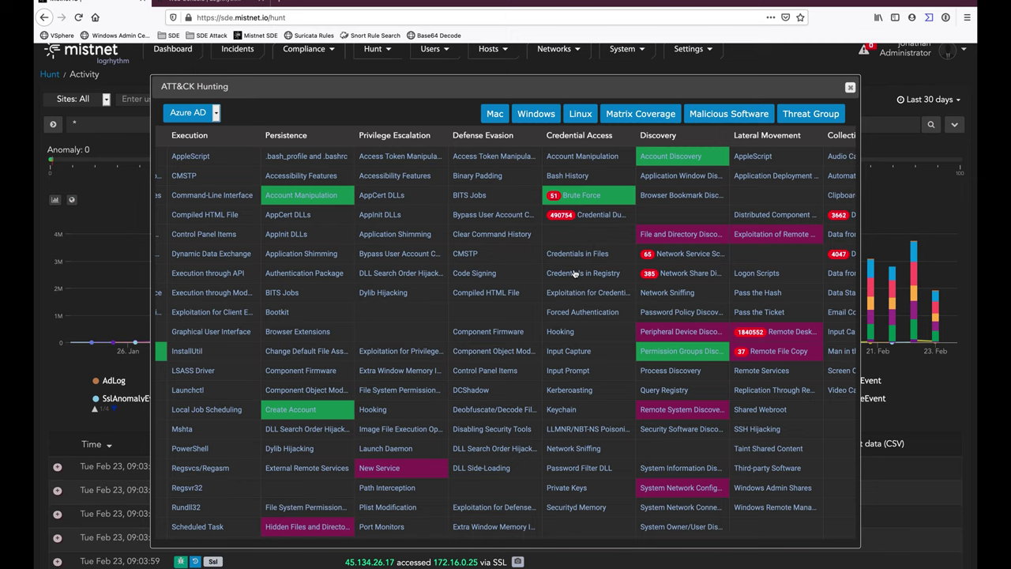
Step: Turn on the APT39 threat group and review its highlighted techniques across the ATT&CK matrix through Command and Control
click(826, 116)
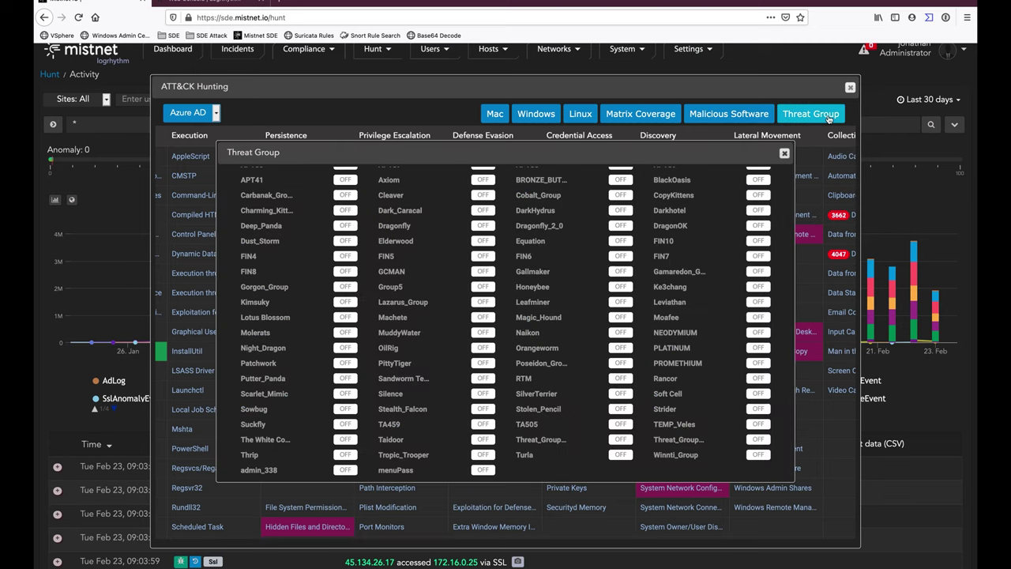
scroll(742, 237, up, 2)
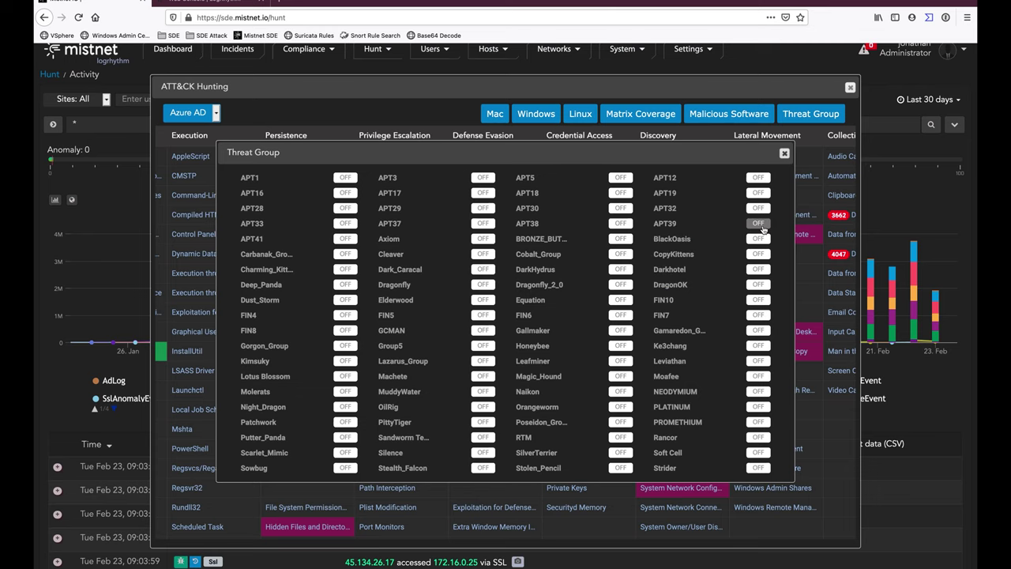
click(784, 153)
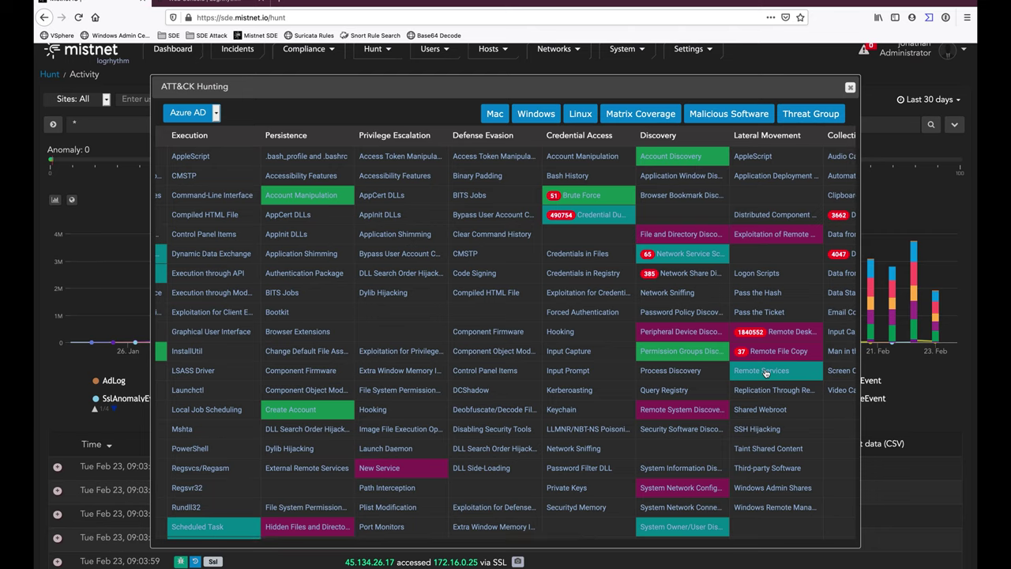
scroll(764, 372, right, 6)
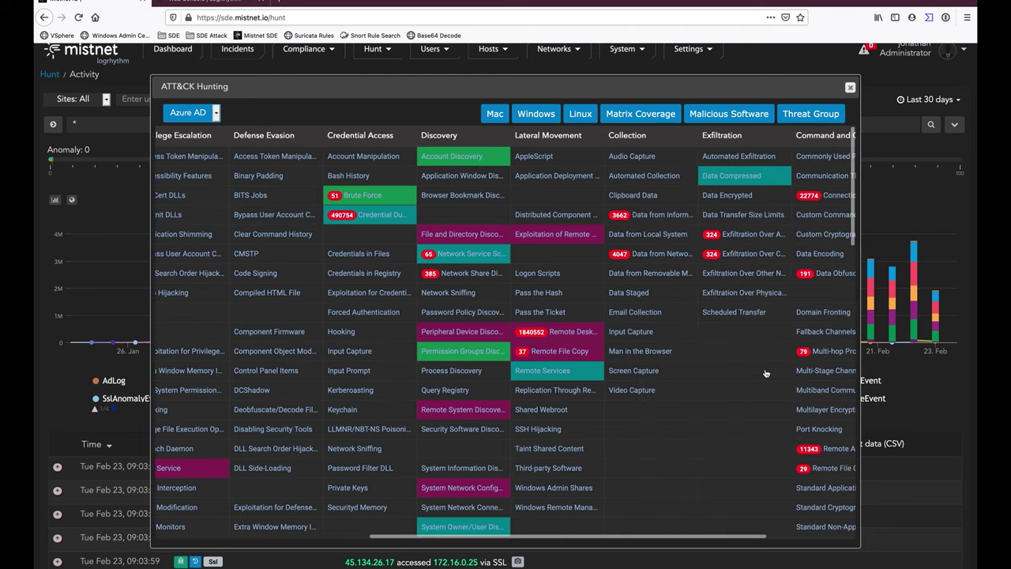
scroll(765, 372, right, 3)
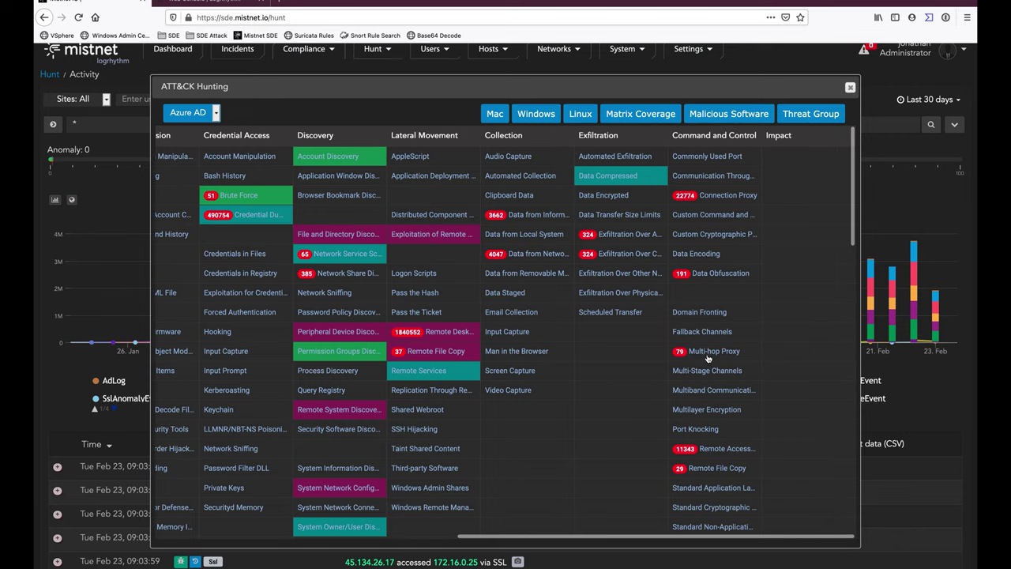
Step: Filter the hunt activity by the Multi-hop Proxy technique under Command and Control, leave the matrix, and review the matching alerts
click(722, 355)
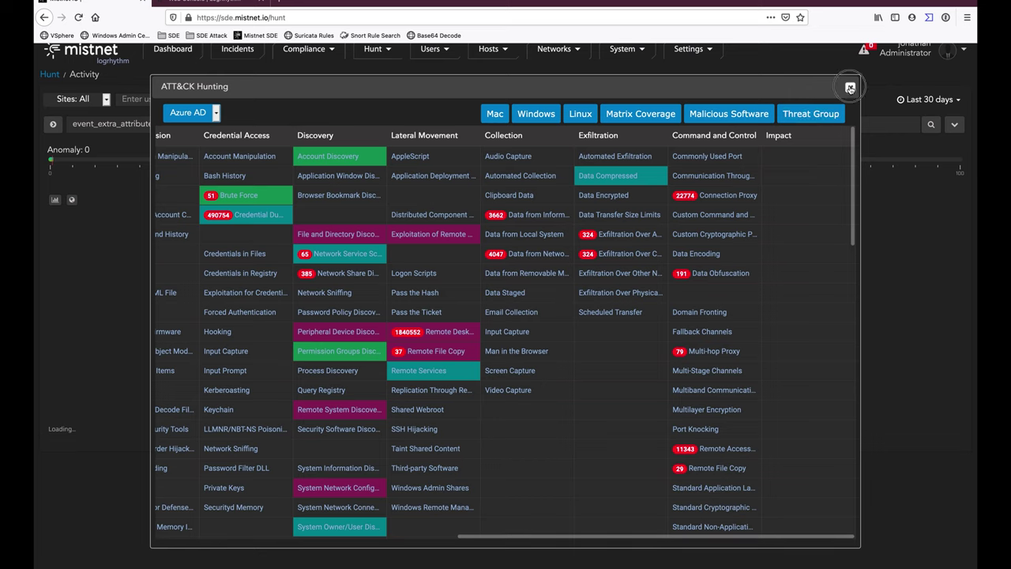
click(850, 88)
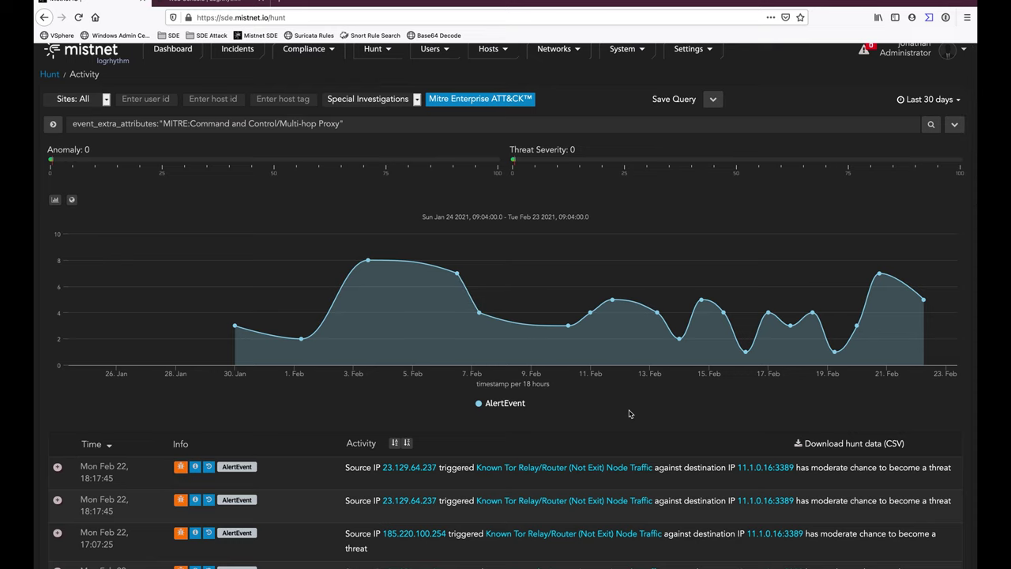
scroll(395, 450, down, 2)
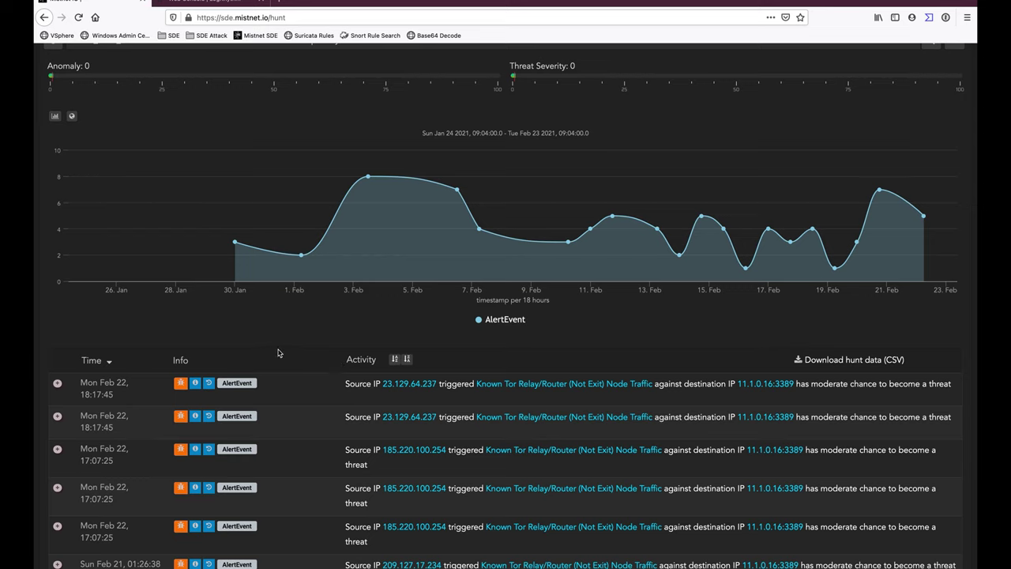
Step: Read the technique details of the first AlertEvent and its MITRE ATT&CK reference page, then return to the hunt activity
click(196, 384)
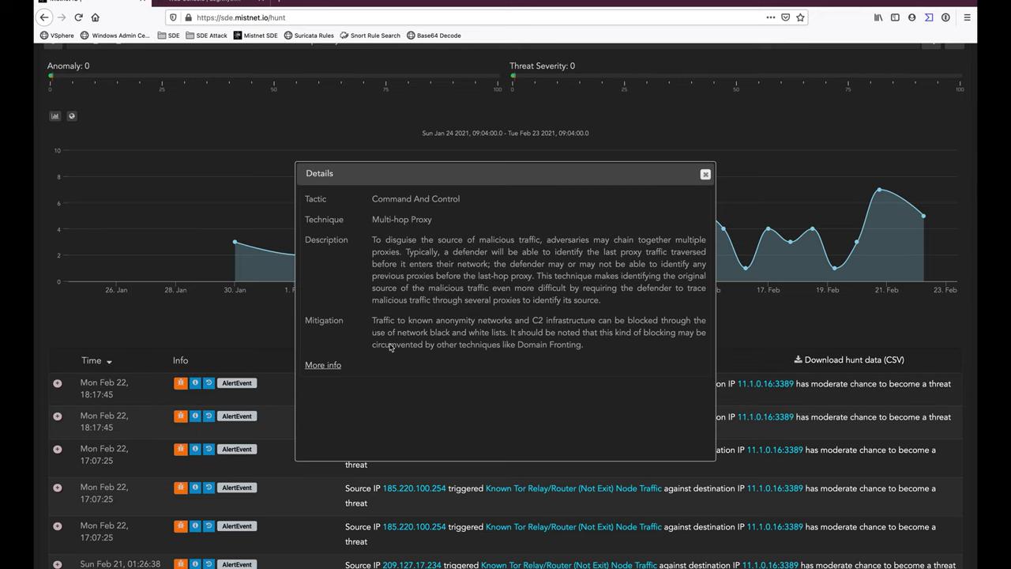
click(328, 368)
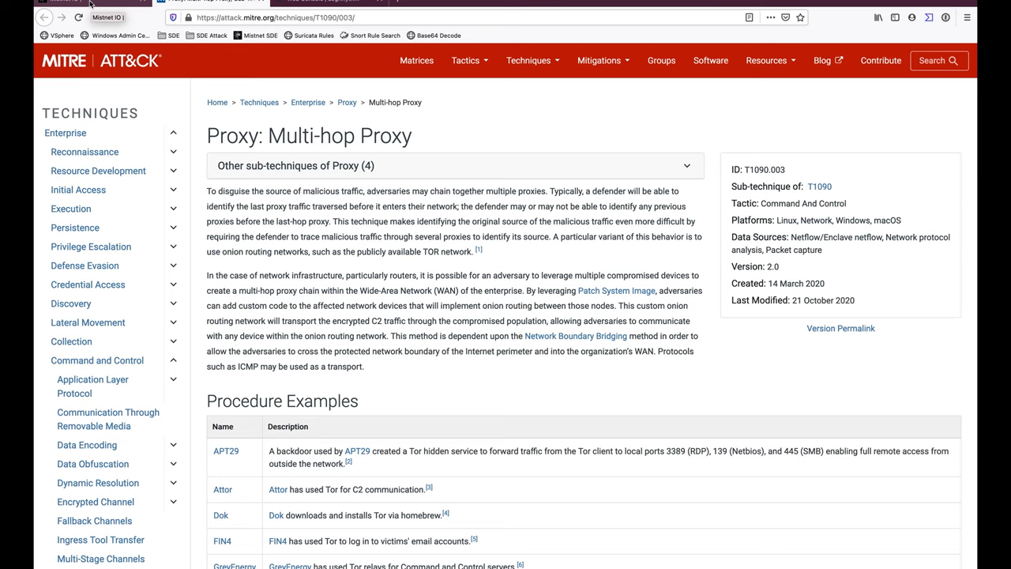
click(89, 4)
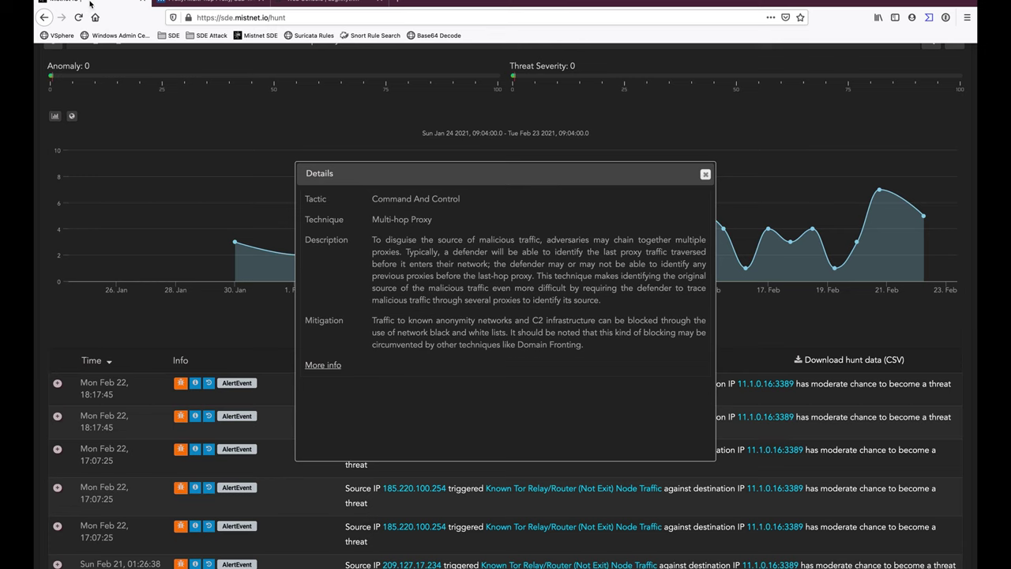
click(706, 173)
scroll(790, 118, up, 2)
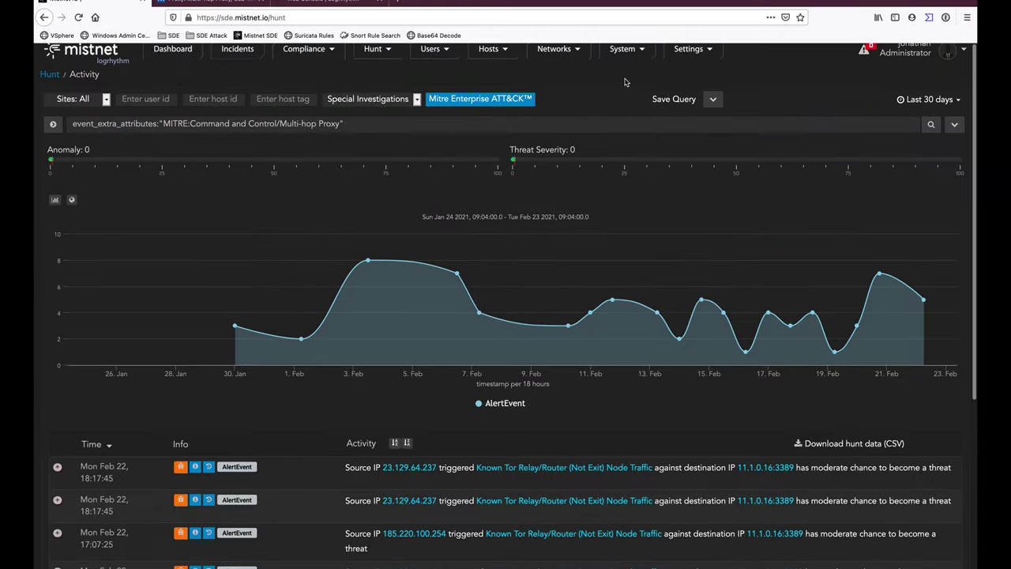
Step: Open the highlighted users, view the details of the fourth notable user, and set the score chart's zoom to month
click(440, 71)
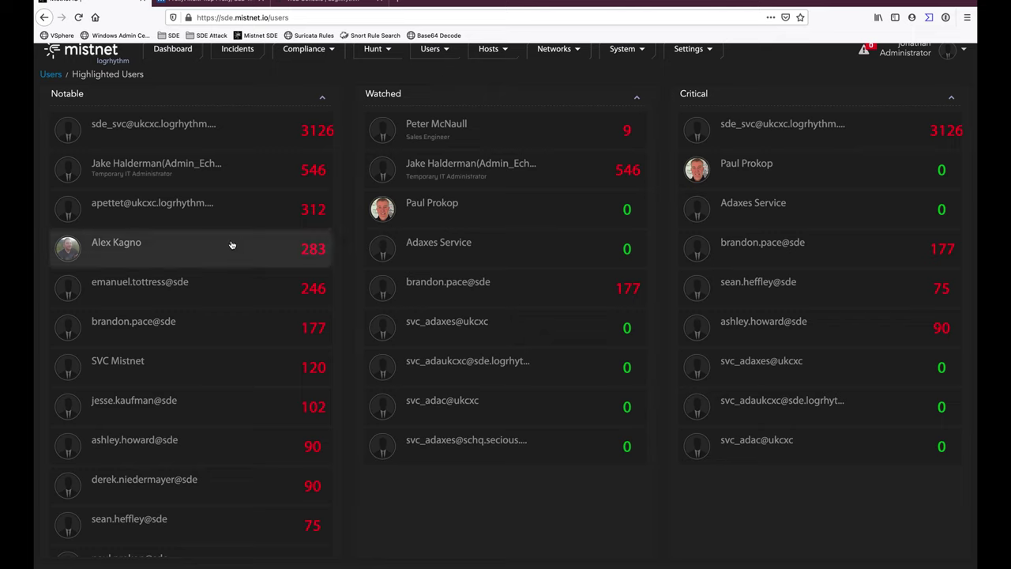
click(141, 243)
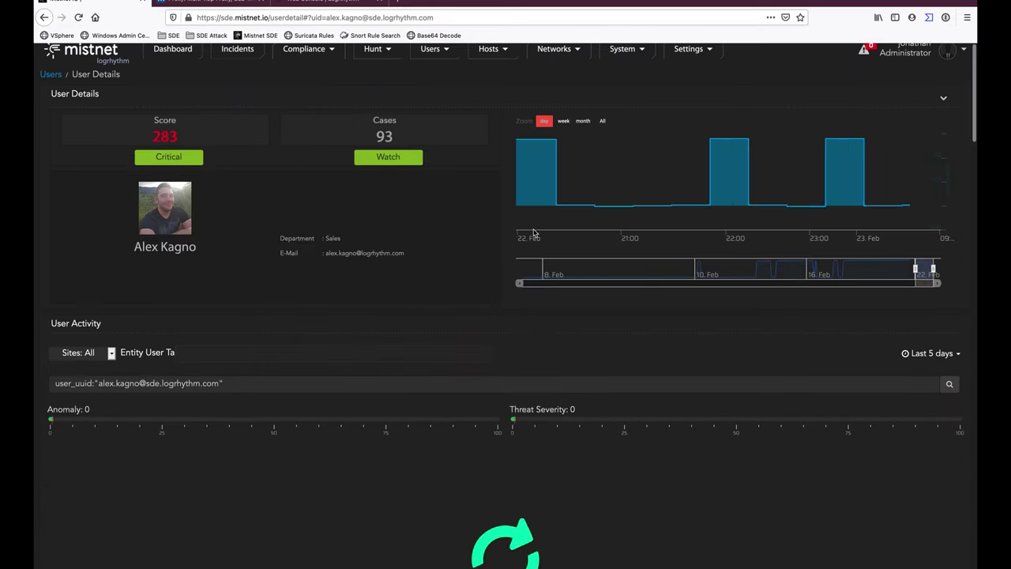
click(584, 122)
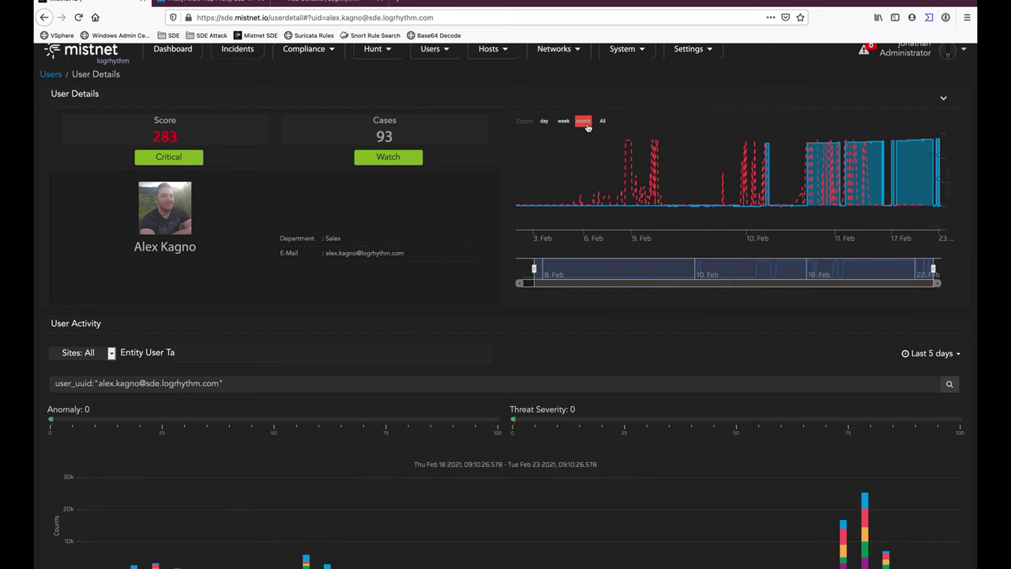
Step: Examine the user's activity chart, event list and cases, and return to the start of the user details
scroll(617, 335, down, 2)
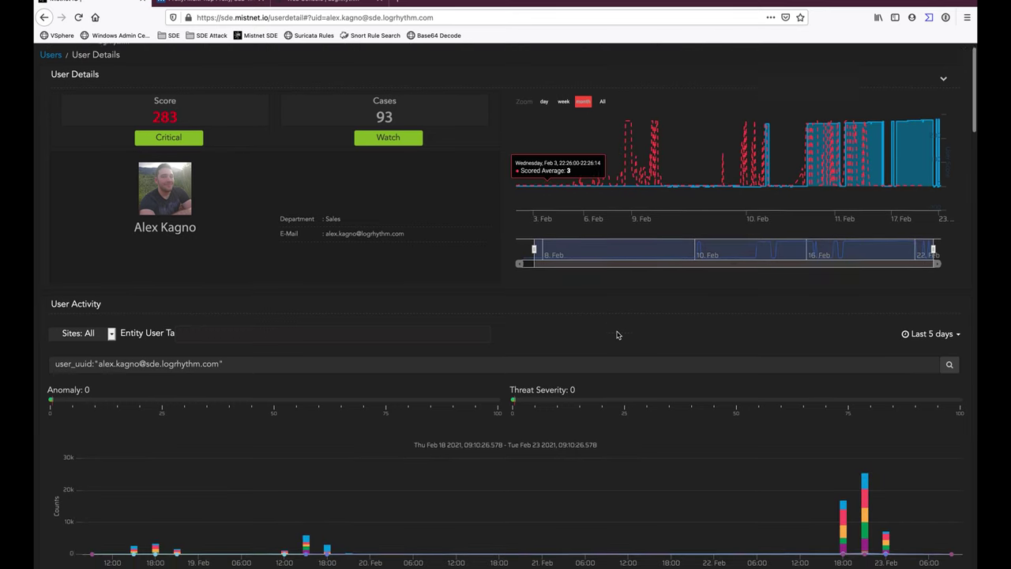
scroll(618, 334, down, 5)
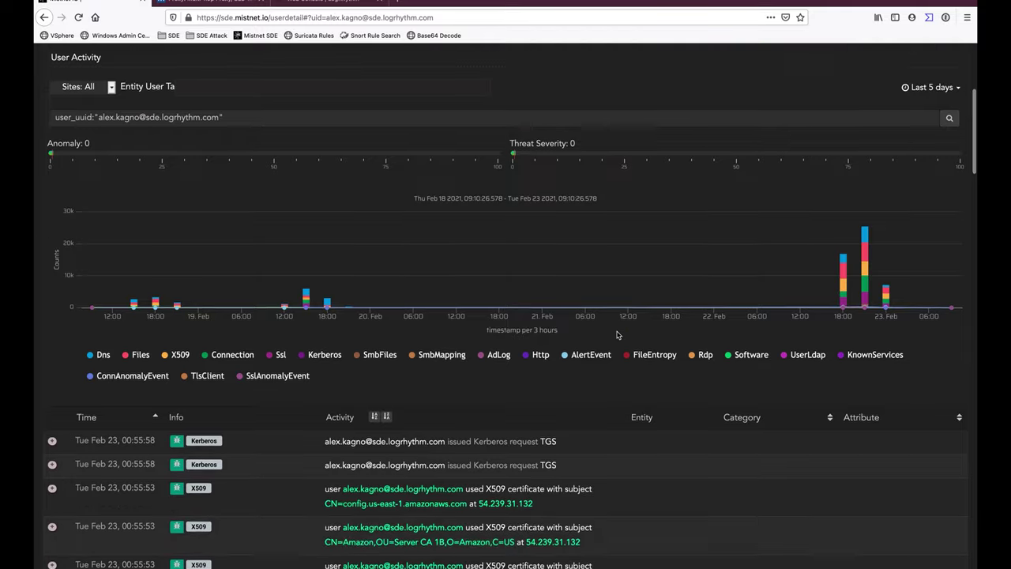
scroll(618, 335, down, 10)
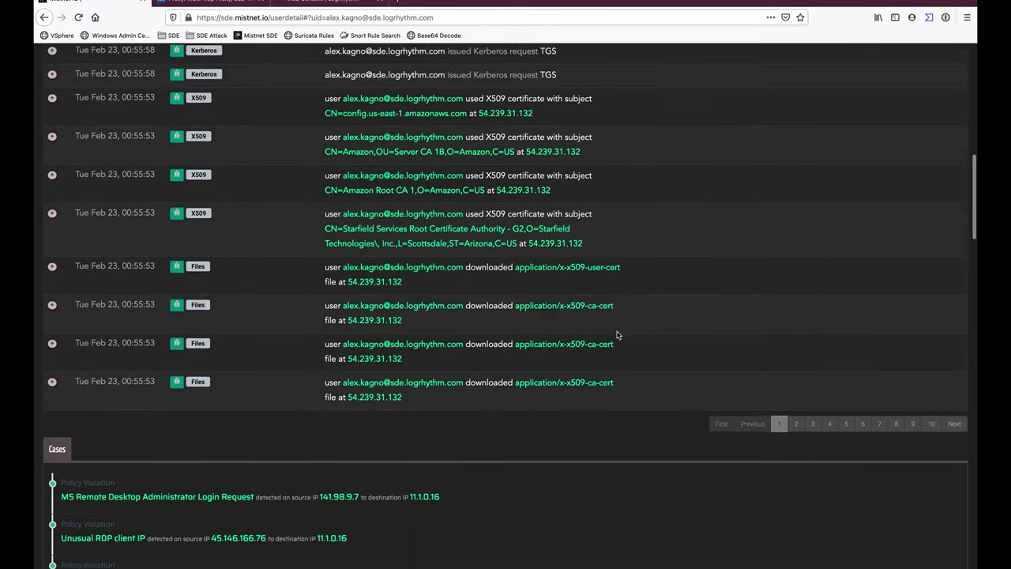
scroll(617, 335, up, 7)
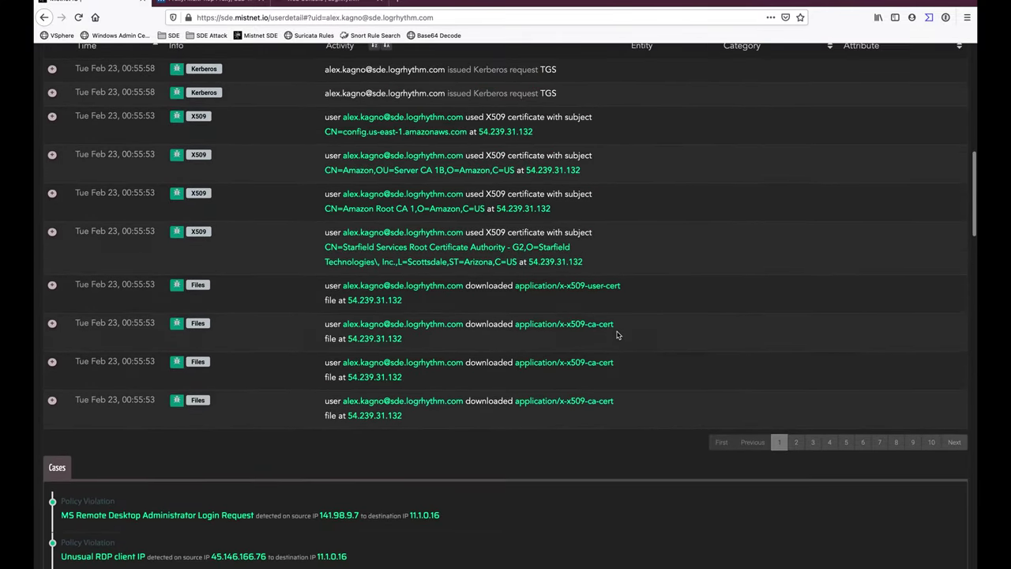
scroll(617, 335, up, 7)
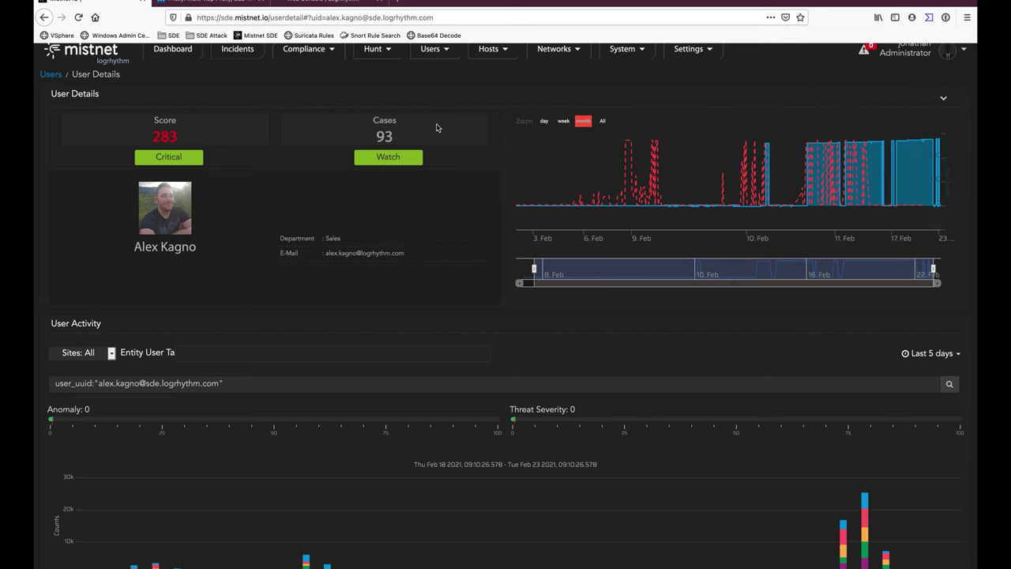
Step: Return to the MistNet dashboard, switch to the LogRhythm Web Console, and review its Mistnet NDR dashboard, enlarging the Node-Link Graph
click(168, 58)
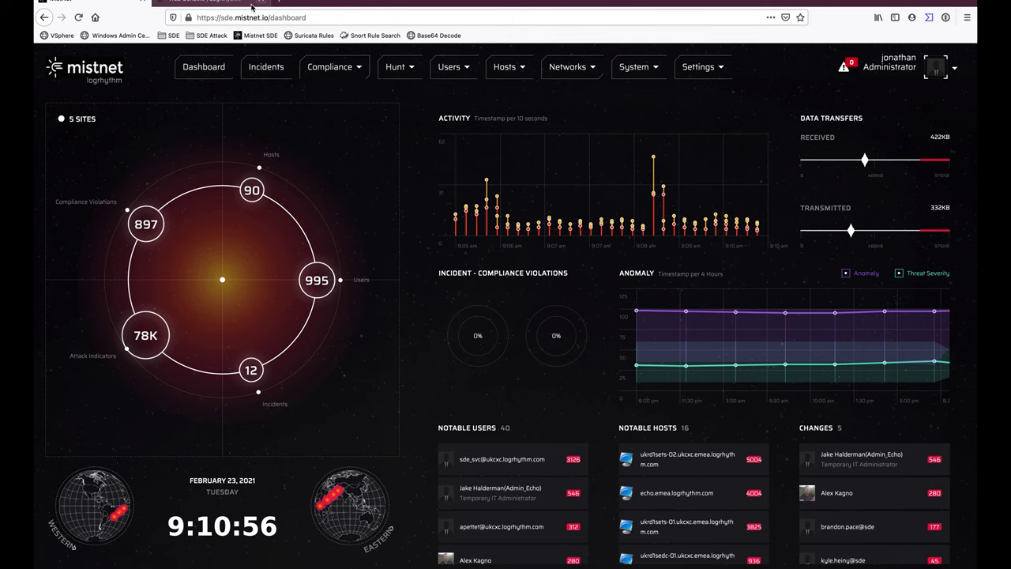
click(209, 4)
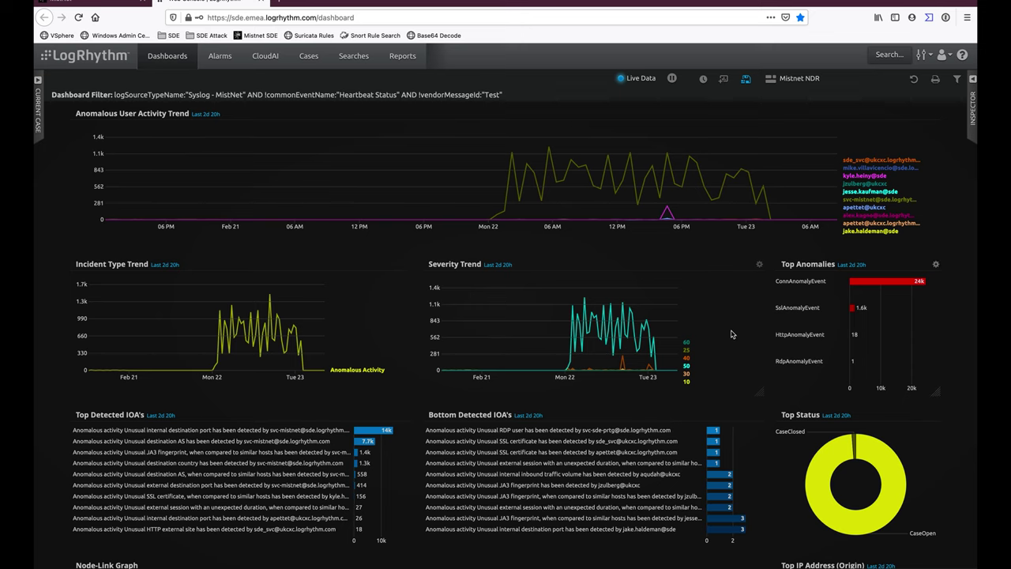
scroll(731, 334, down, 3)
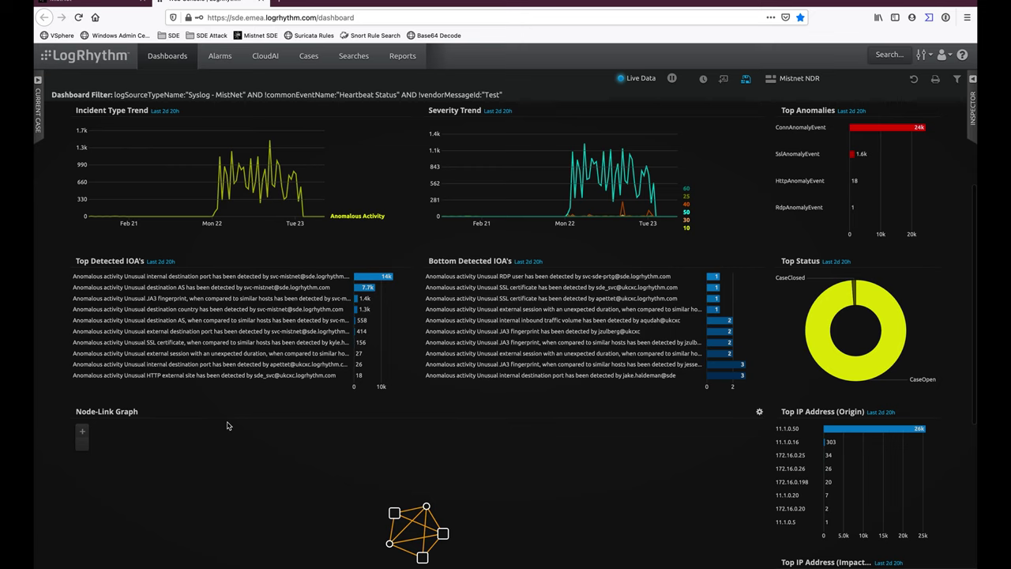
scroll(229, 425, down, 3)
click(83, 289)
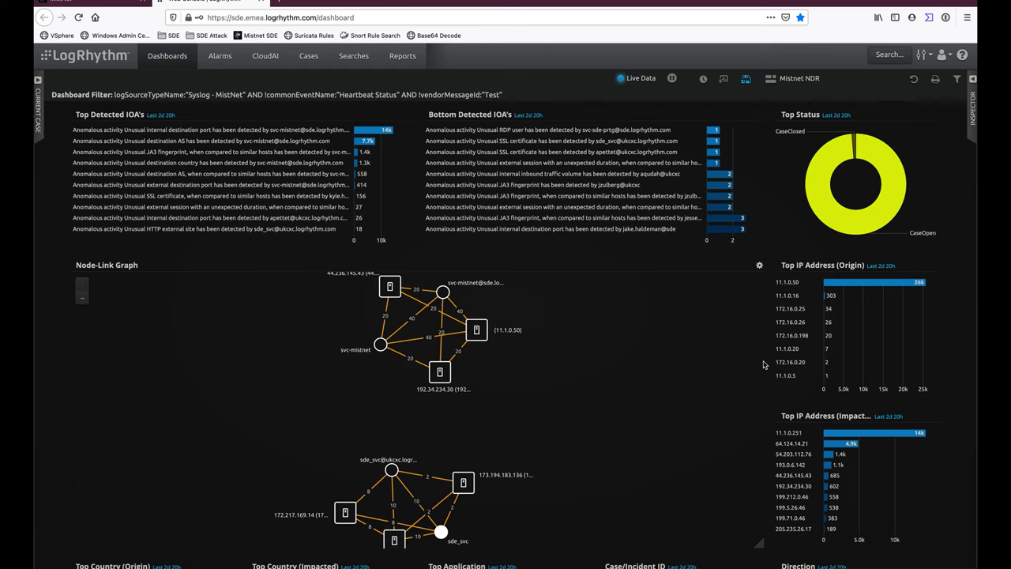
scroll(763, 364, down, 2)
scroll(763, 364, down, 1)
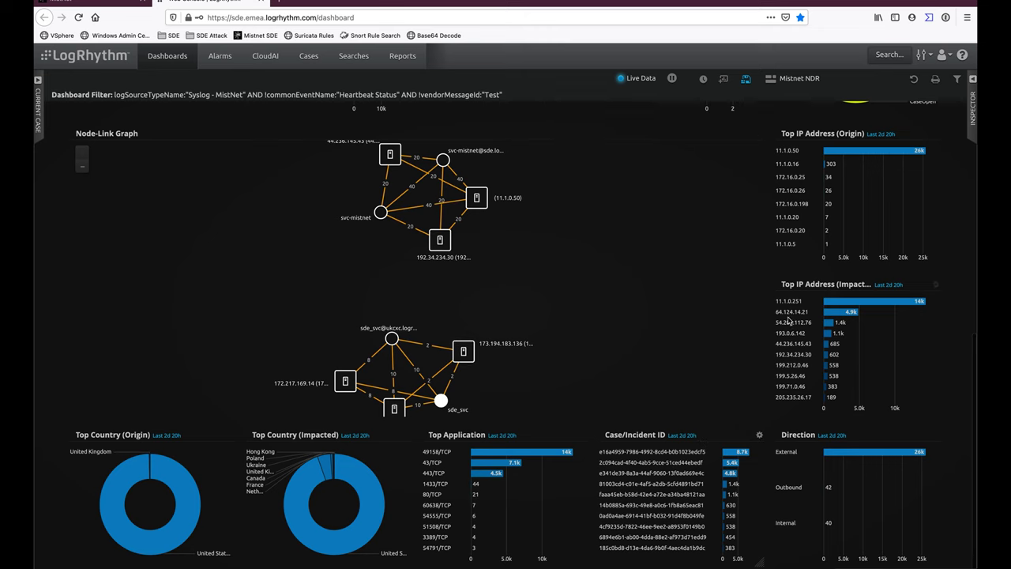
Step: Drill down into severity 60 from the Severity Trend, and examine the resulting charts with the Node-Link Graph enlarged
scroll(769, 295, up, 3)
scroll(768, 295, up, 5)
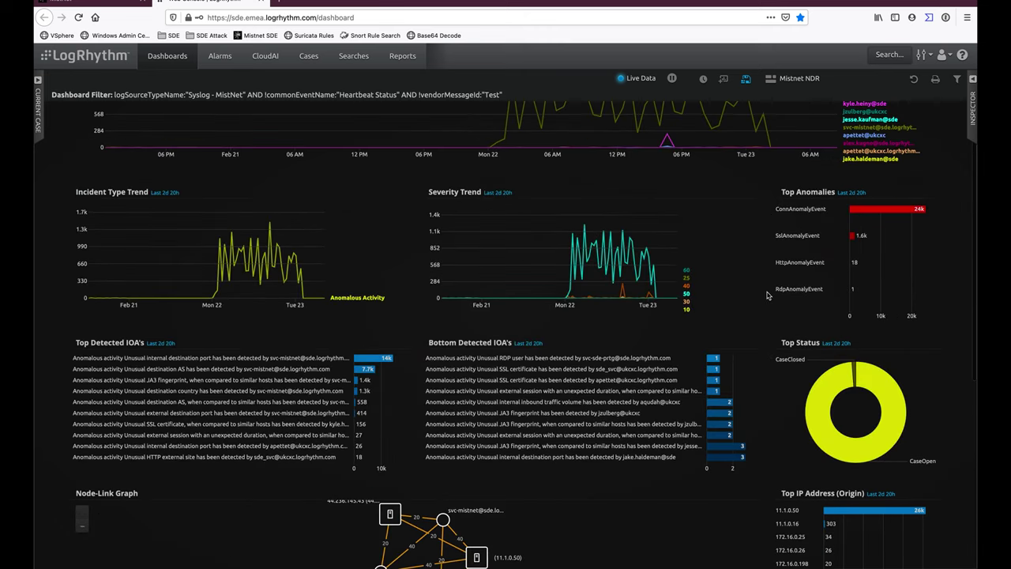
click(692, 273)
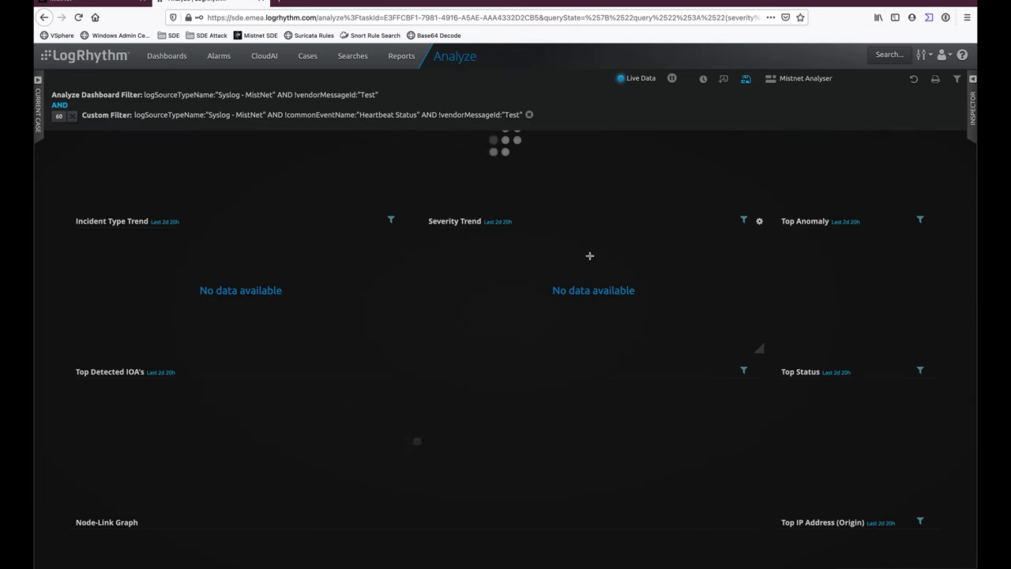
scroll(590, 256, up, 1)
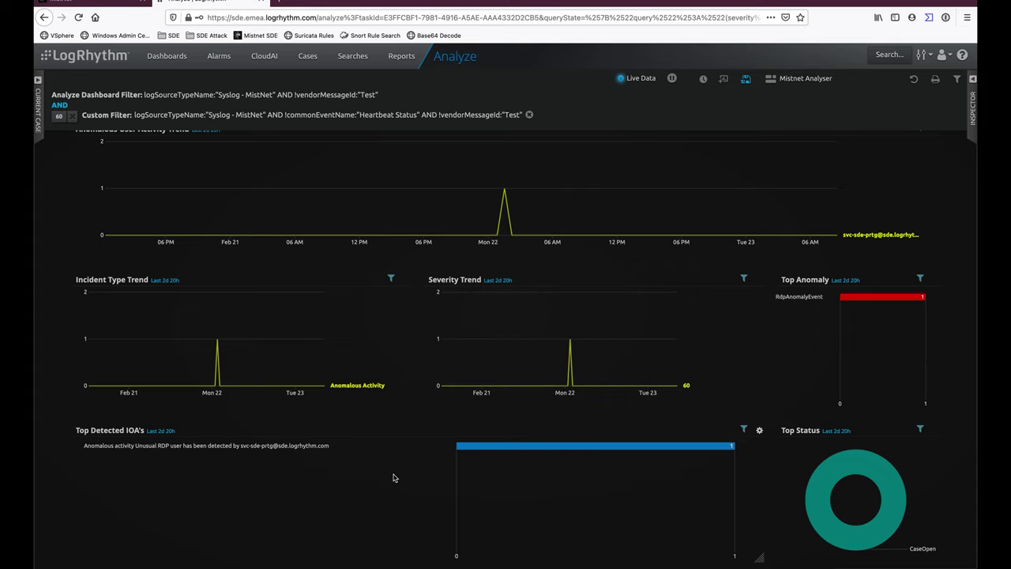
scroll(405, 441, down, 3)
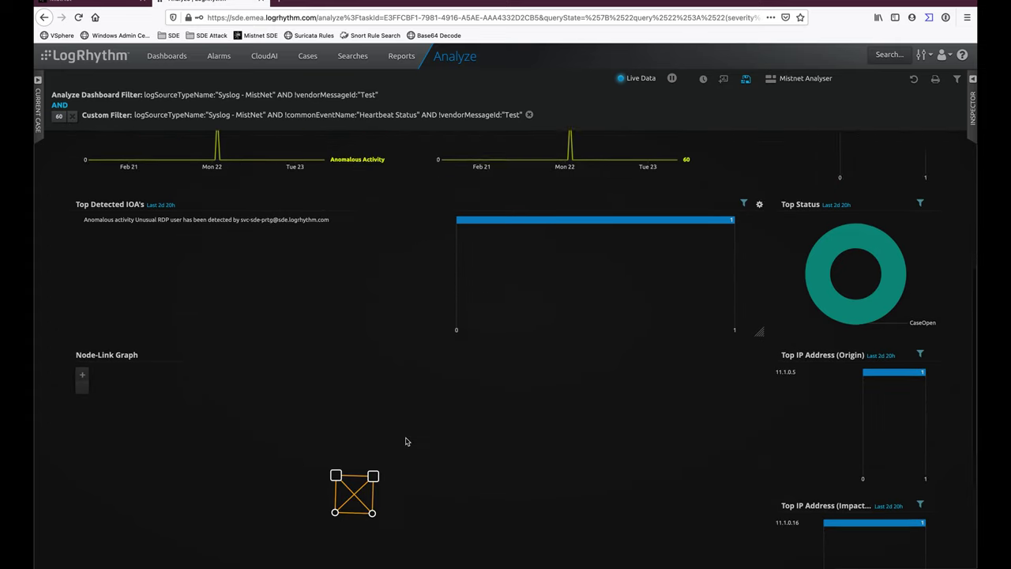
click(81, 320)
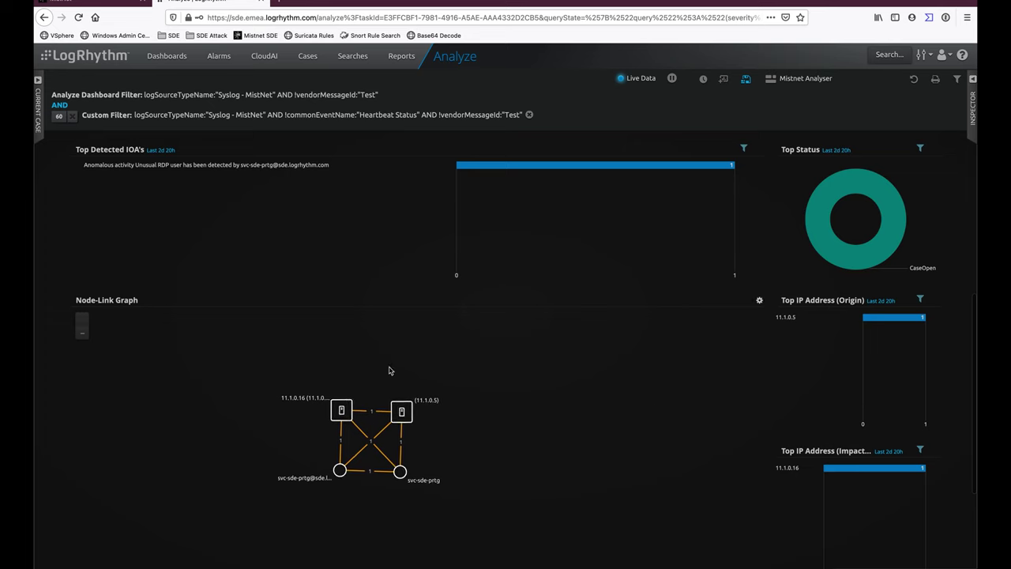
scroll(667, 408, down, 3)
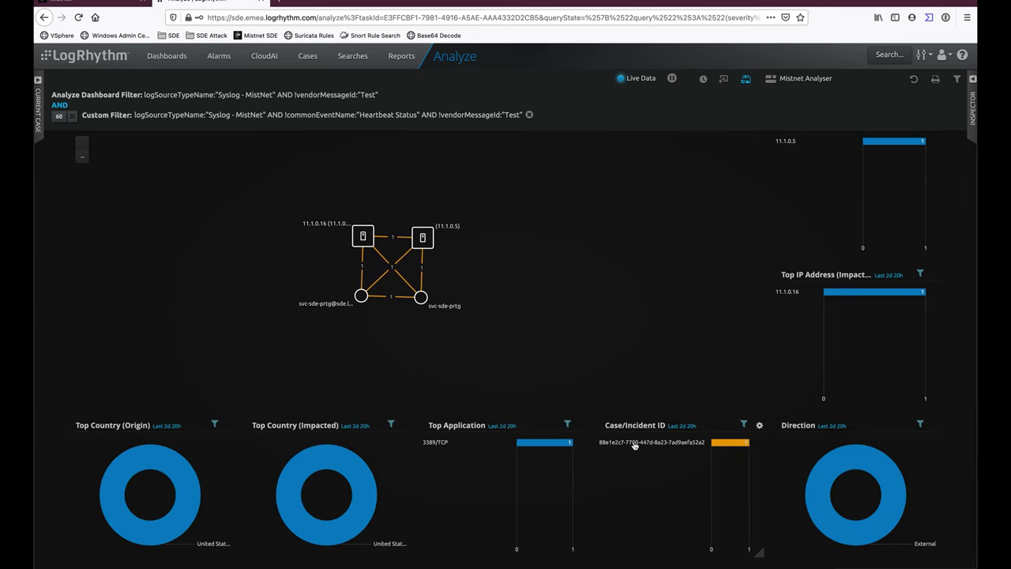
Step: Inspect the listed Case/Incident ID and open it in MistNet with the Mistnet Case Lookup action, going to the incident's timeline
click(634, 445)
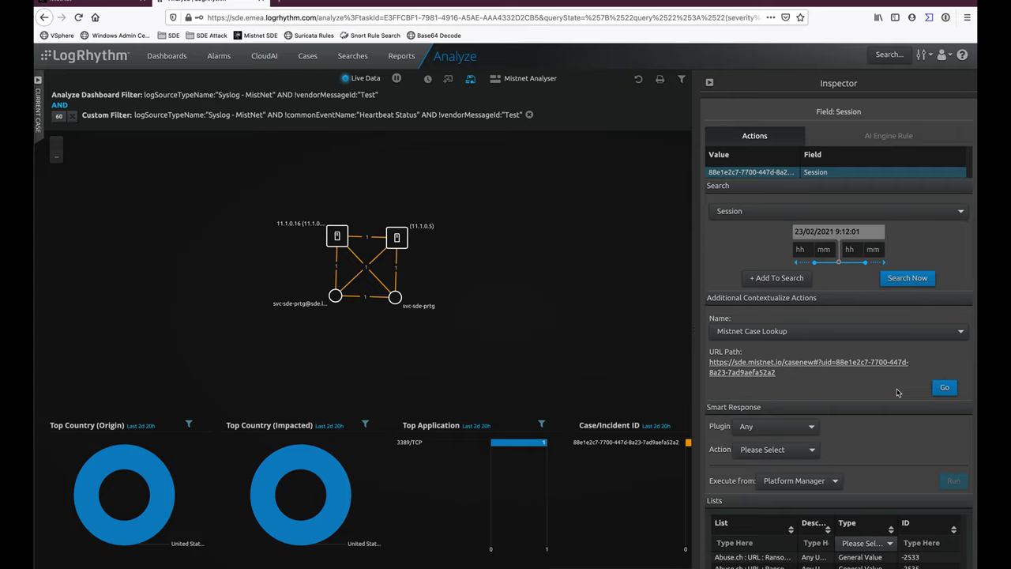
click(945, 389)
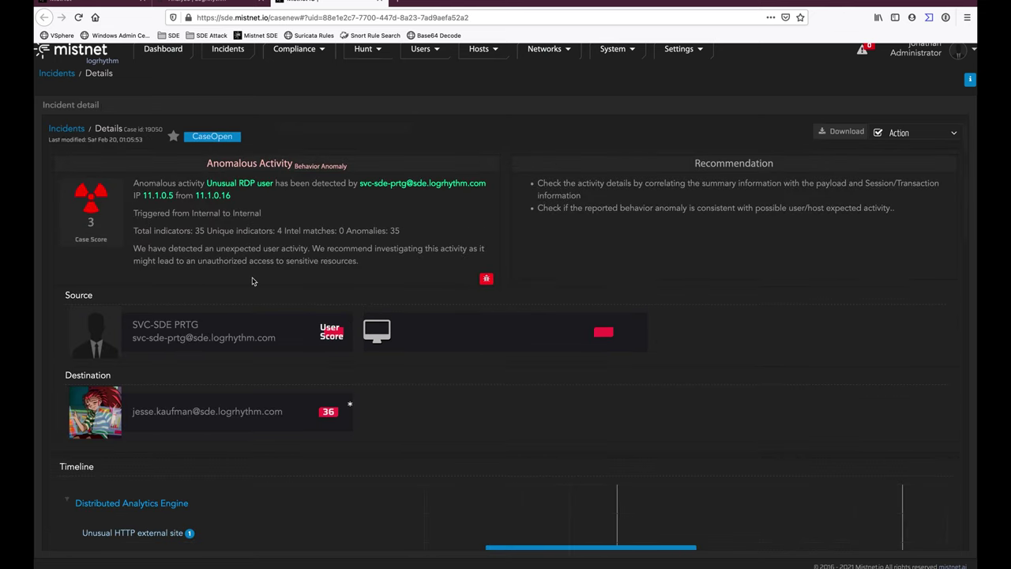
scroll(234, 402, down, 2)
scroll(234, 402, down, 1)
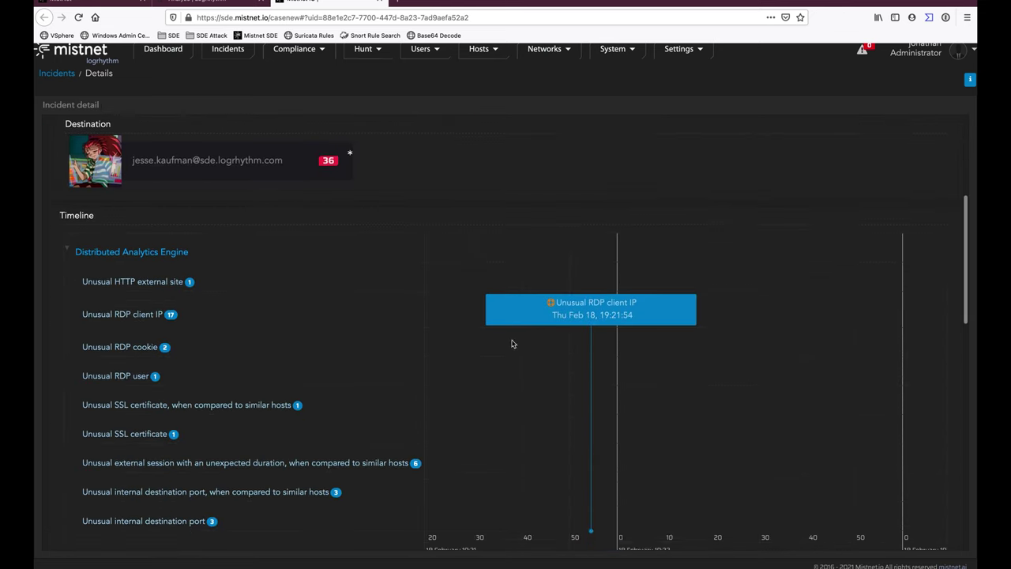
Step: Widen the time range of the incident's timeline to review the Distributed Analytics Engine anomalies
right_click(559, 358)
click(507, 330)
right_click(508, 330)
click(473, 287)
scroll(508, 413, down, 1)
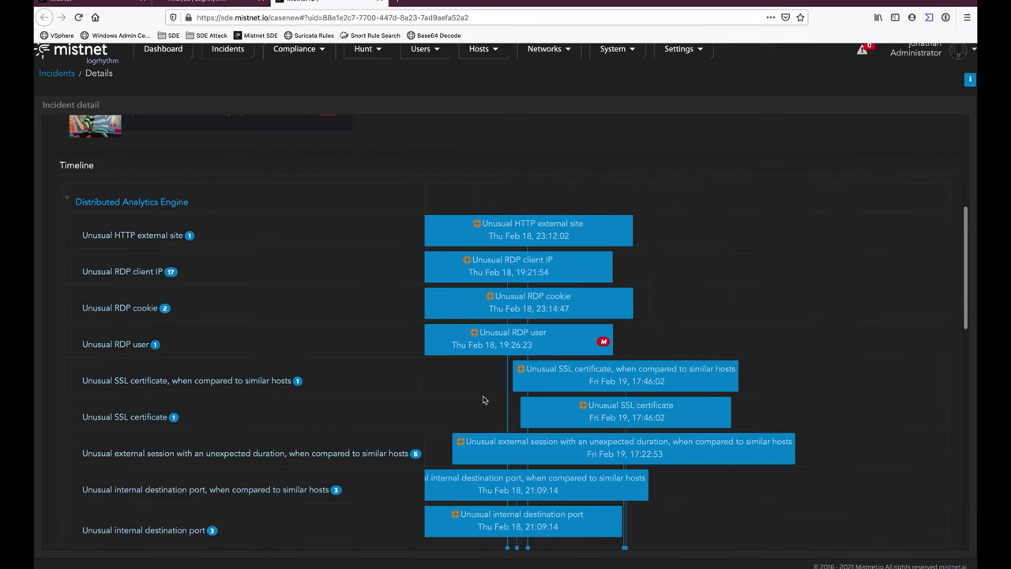
Step: Review the rest of the incident's timeline down to its Activity section, and switch back to the LogRhythm Web Console
scroll(298, 412, down, 2)
scroll(298, 411, down, 2)
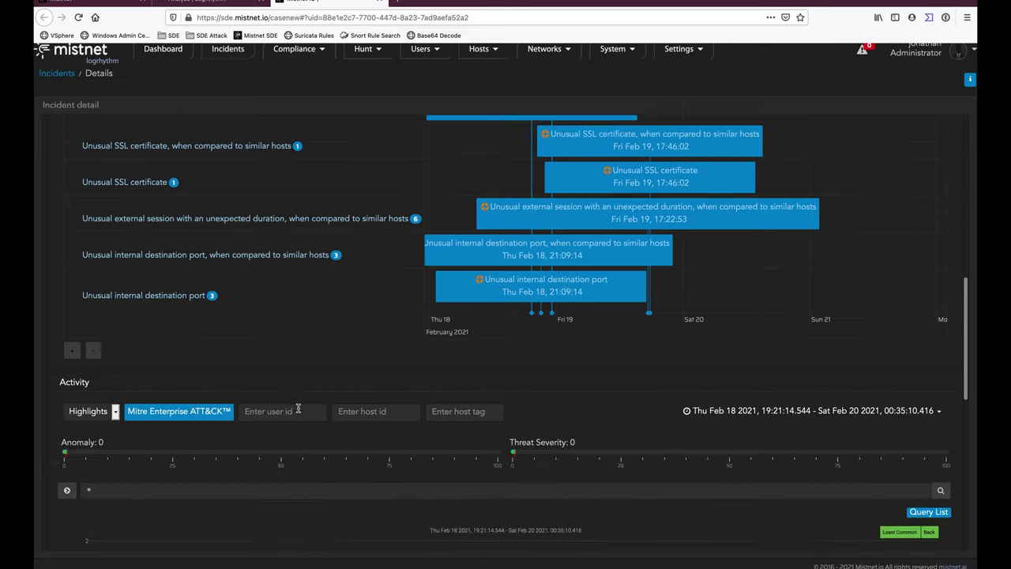
click(208, 3)
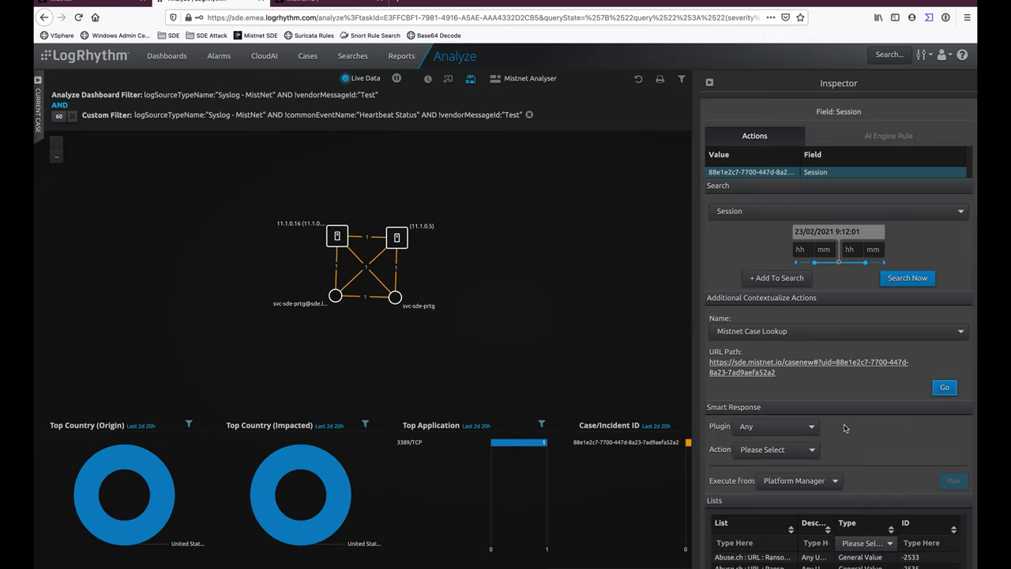
Step: Select the Mistnet V1 plugin for Smart Response and review its available actions, and switch back to the MistNet dashboard
click(807, 426)
text(mi)
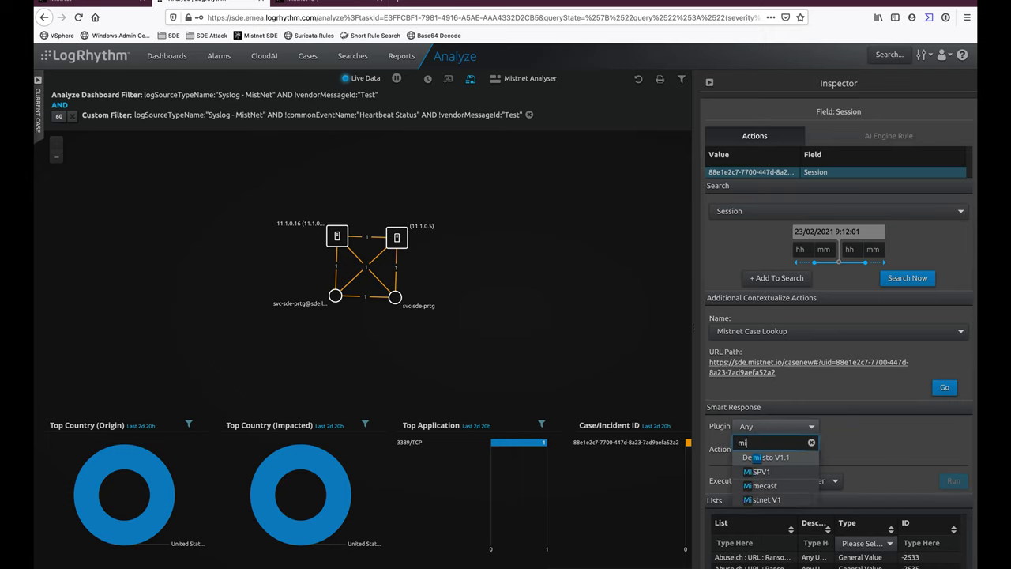
click(763, 499)
scroll(871, 448, down, 1)
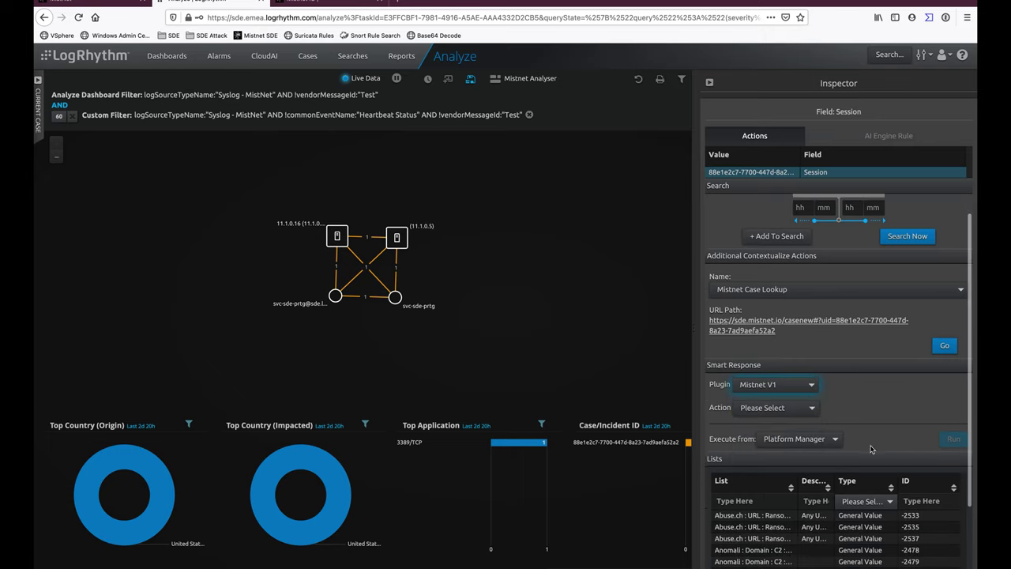
click(789, 407)
scroll(853, 426, down, 2)
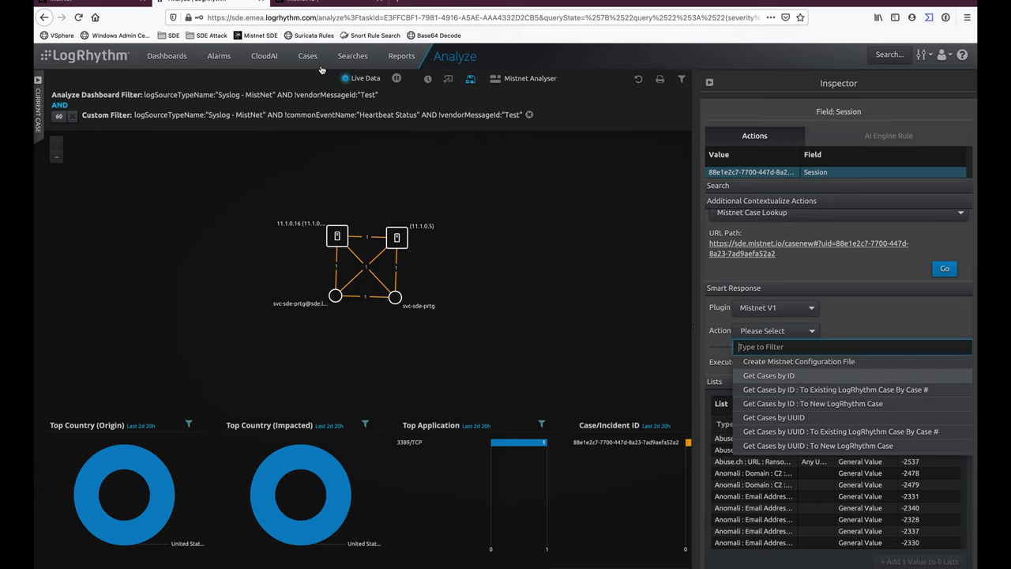
click(87, 5)
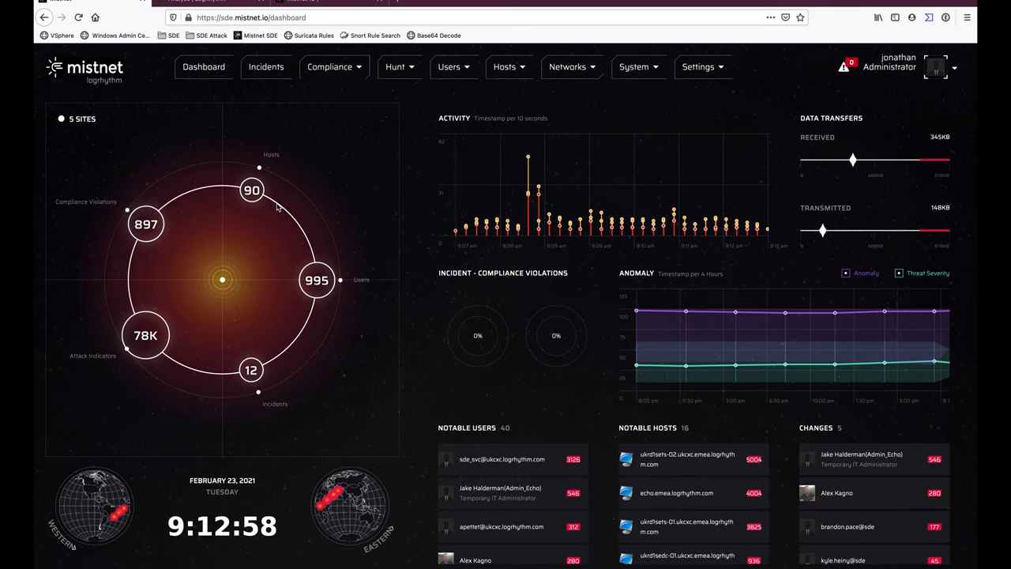